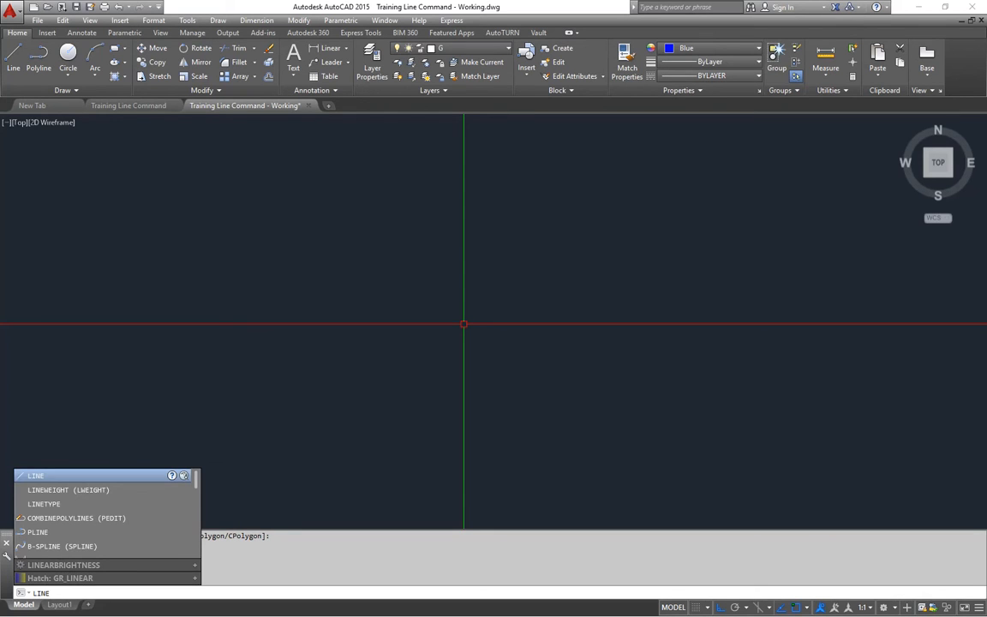
Draw a closed four-sided diamond-like shape with the Line command, with ortho off, ending the last segment on the starting point.
{"action": "key", "text": "Return"}
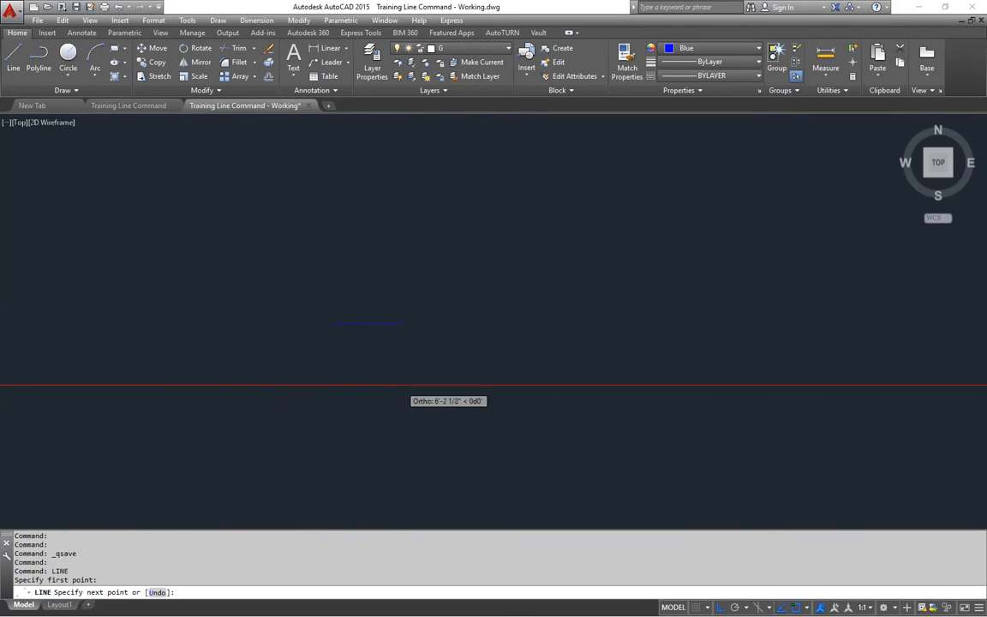
{"action": "key", "text": "F8"}
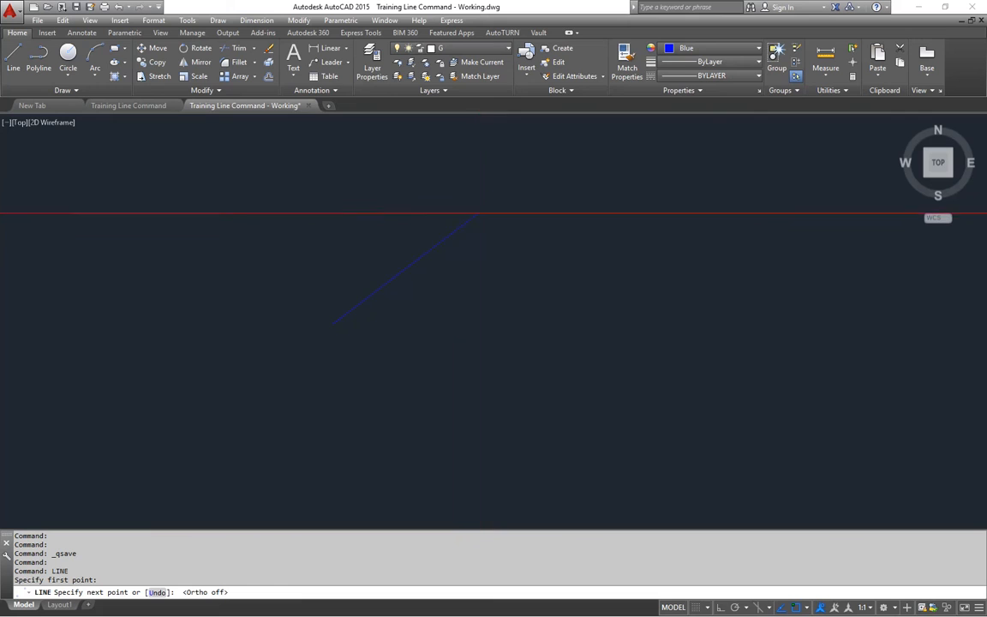
{"action": "left_click", "coordinate": [486, 206]}
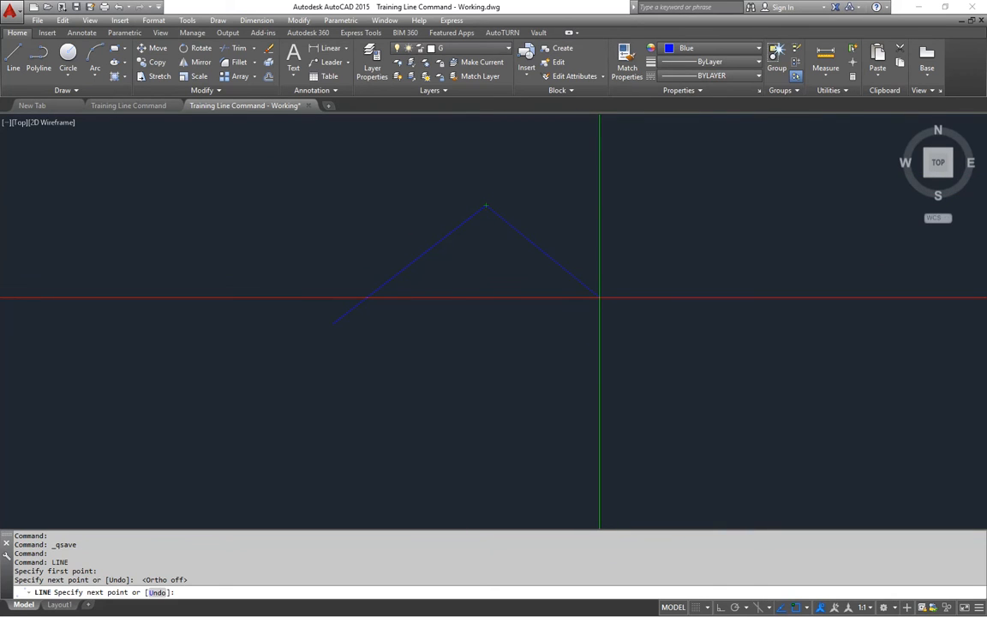
{"action": "left_click", "coordinate": [600, 298]}
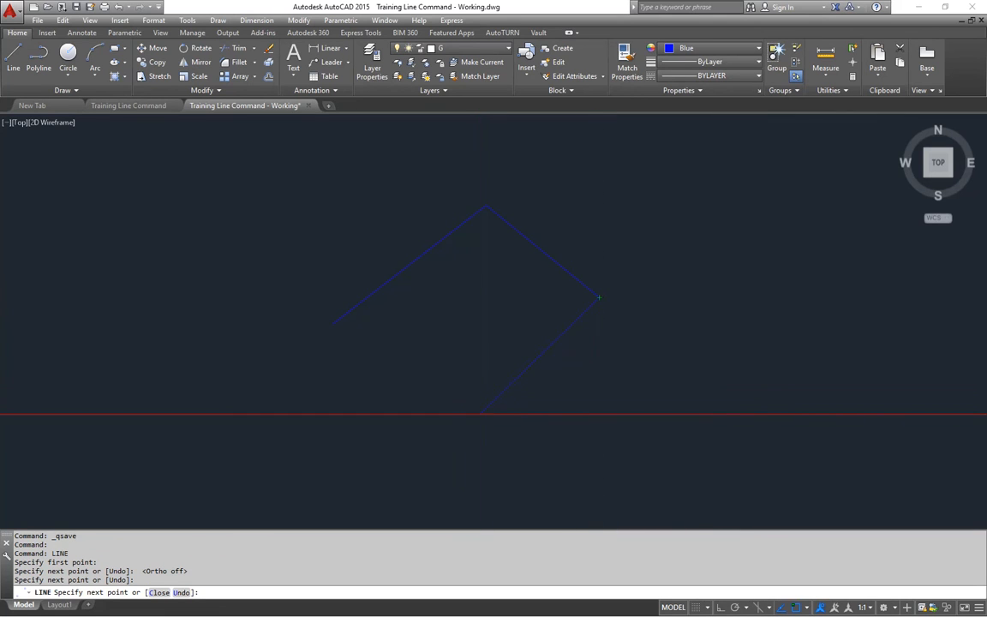
{"action": "left_click", "coordinate": [448, 424]}
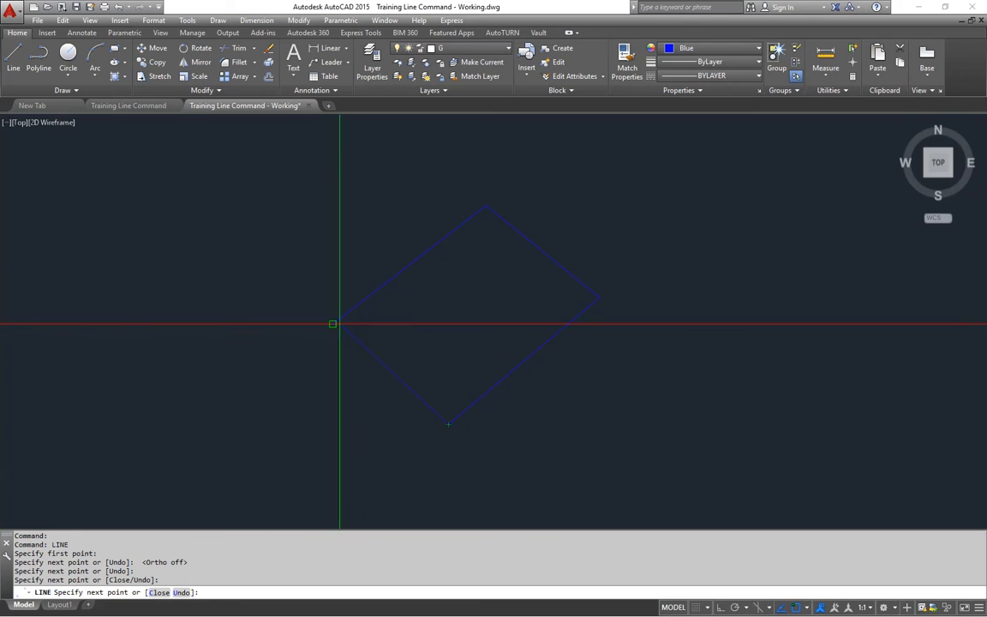
{"action": "left_click", "coordinate": [333, 324]}
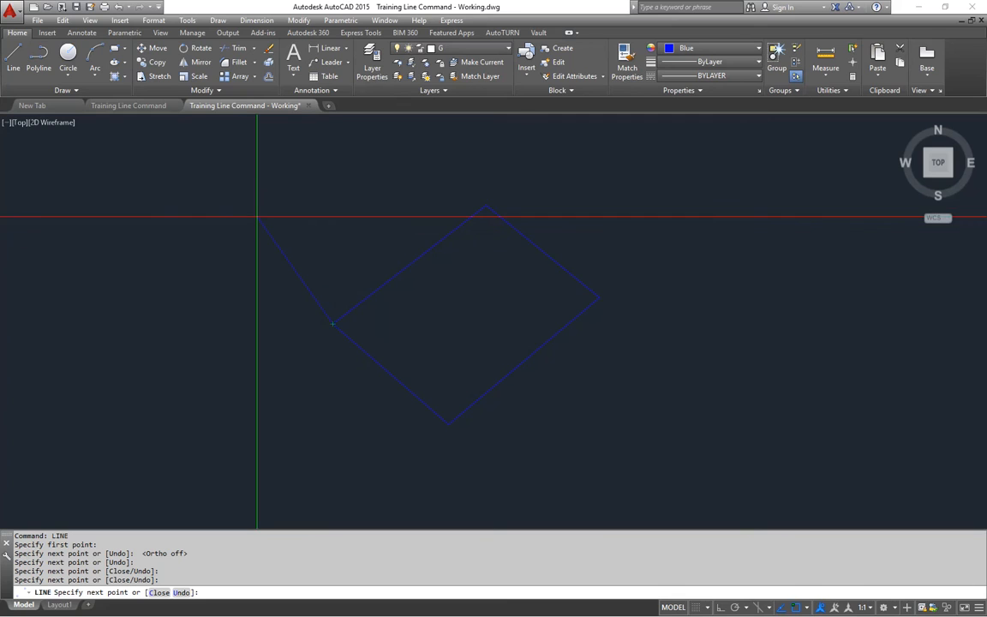
{"action": "key", "text": "Return"}
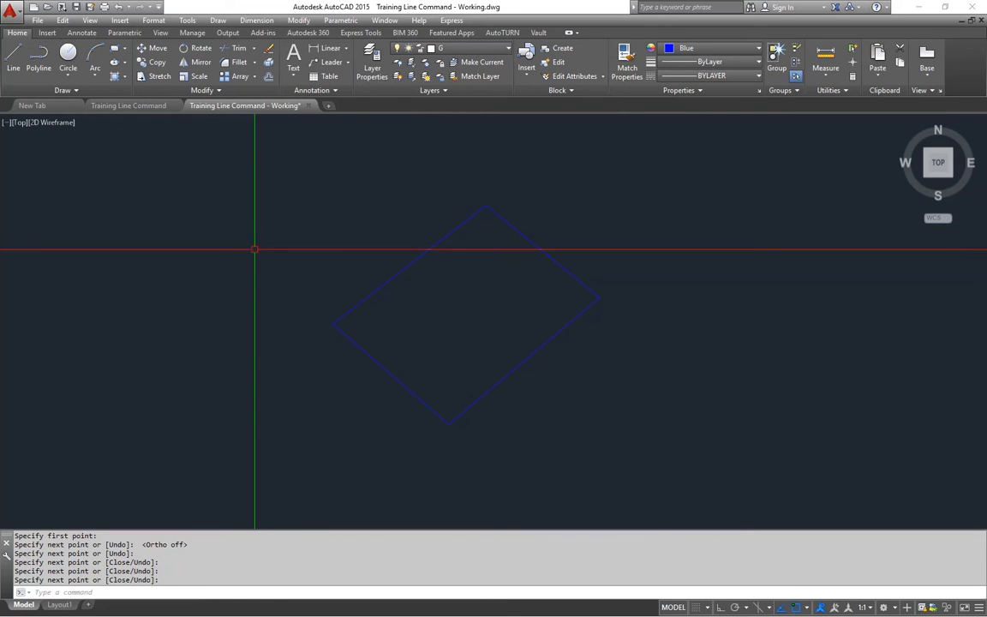
Draw a second tilted four-sided shape to the right of the first with the Line command, finishing it with the Close option.
{"action": "middle_click_drag", "start_coordinate": [420, 318], "coordinate": [380, 312]}
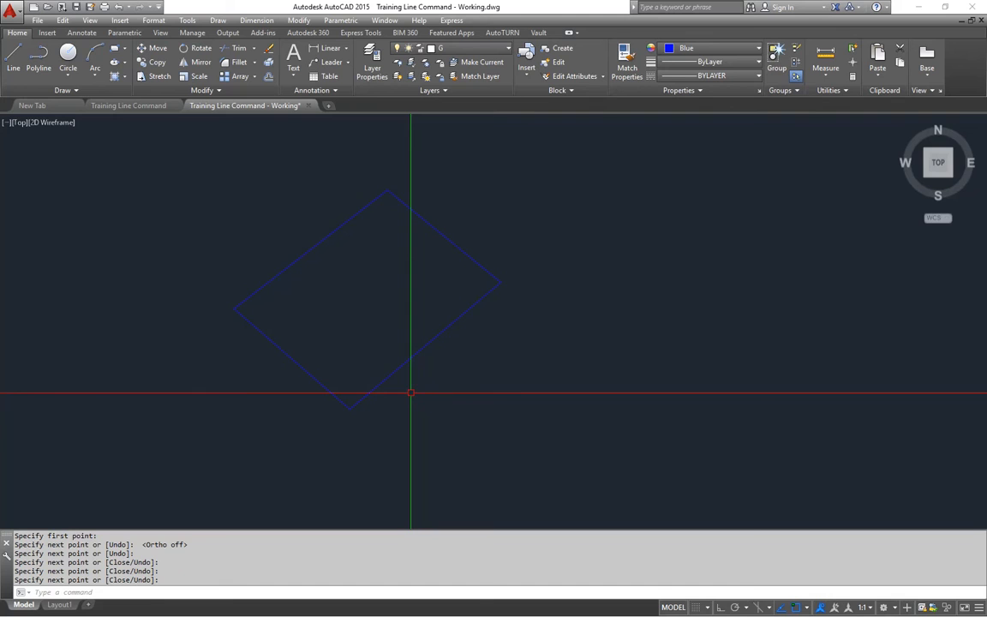
{"action": "middle_click_drag", "start_coordinate": [411, 393], "coordinate": [411, 396]}
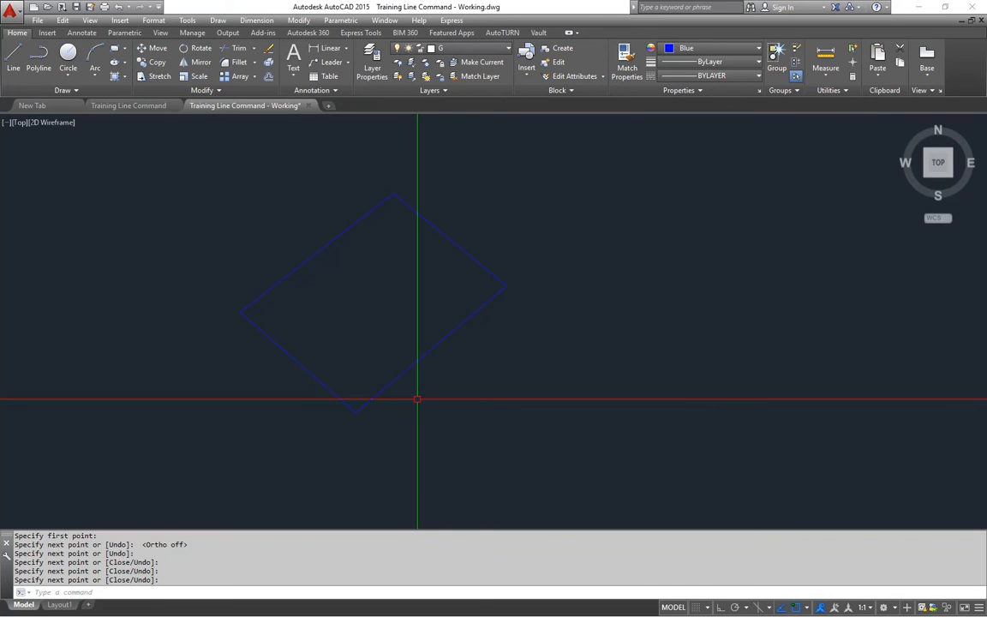
{"action": "key", "text": "Return"}
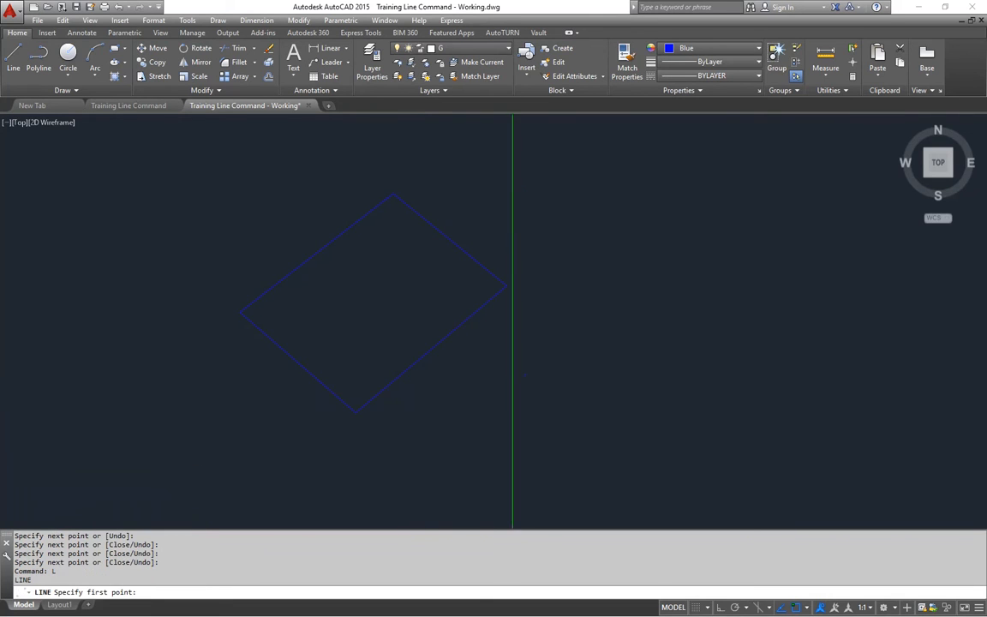
{"action": "left_click", "coordinate": [521, 359]}
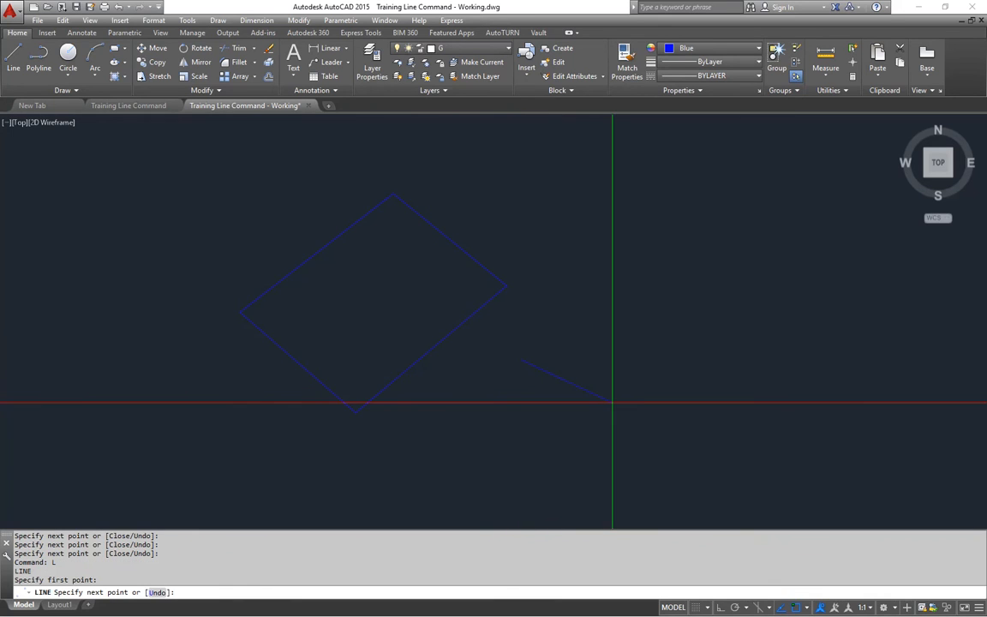
{"action": "left_click", "coordinate": [566, 177]}
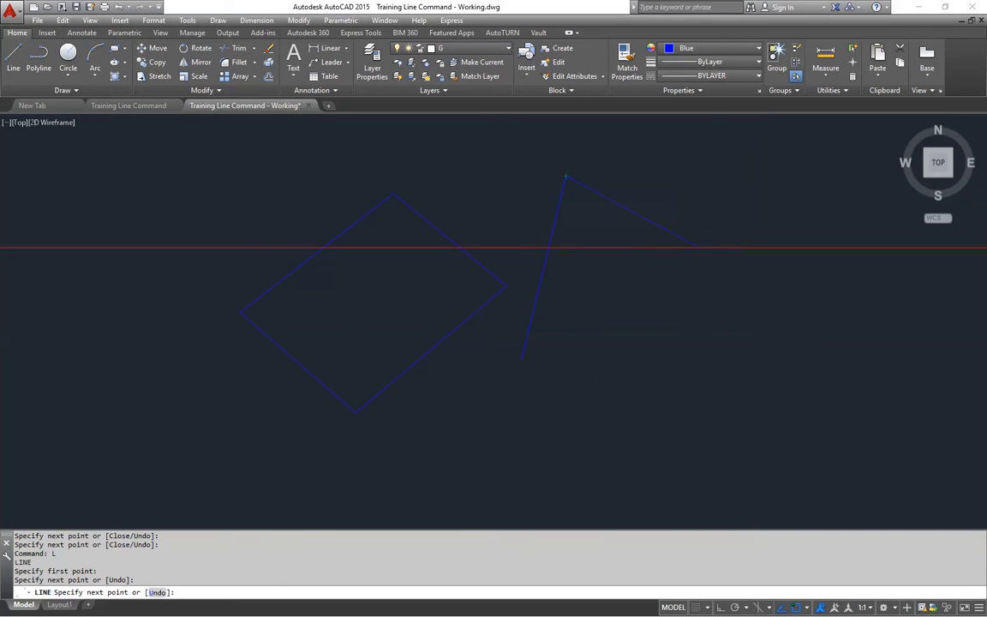
{"action": "left_click", "coordinate": [720, 233]}
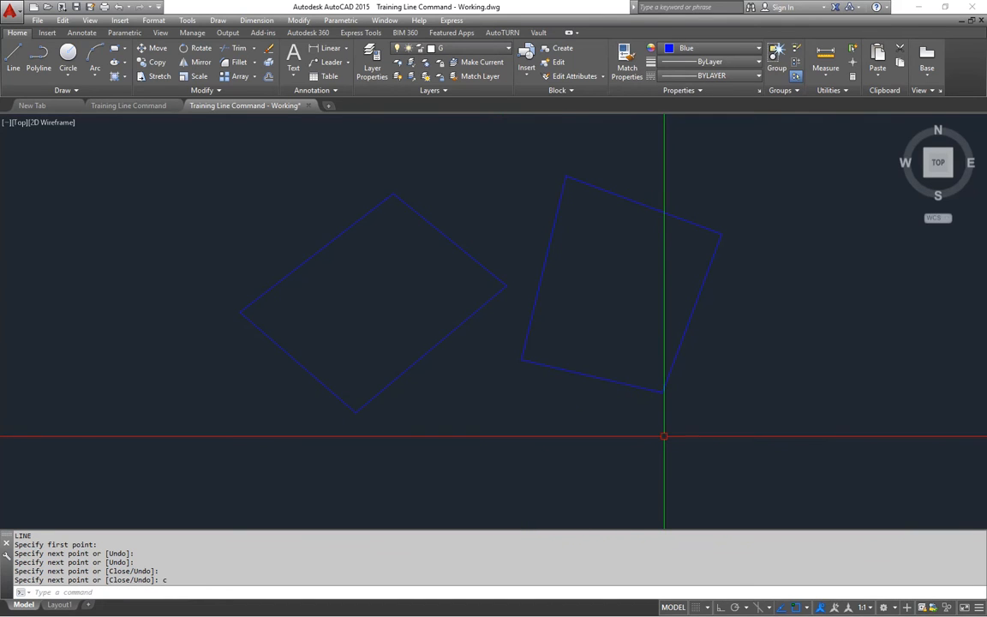
Erase both four-sided practice shapes using a crossing selection.
{"action": "middle_click_drag", "start_coordinate": [571, 330], "coordinate": [533, 326]}
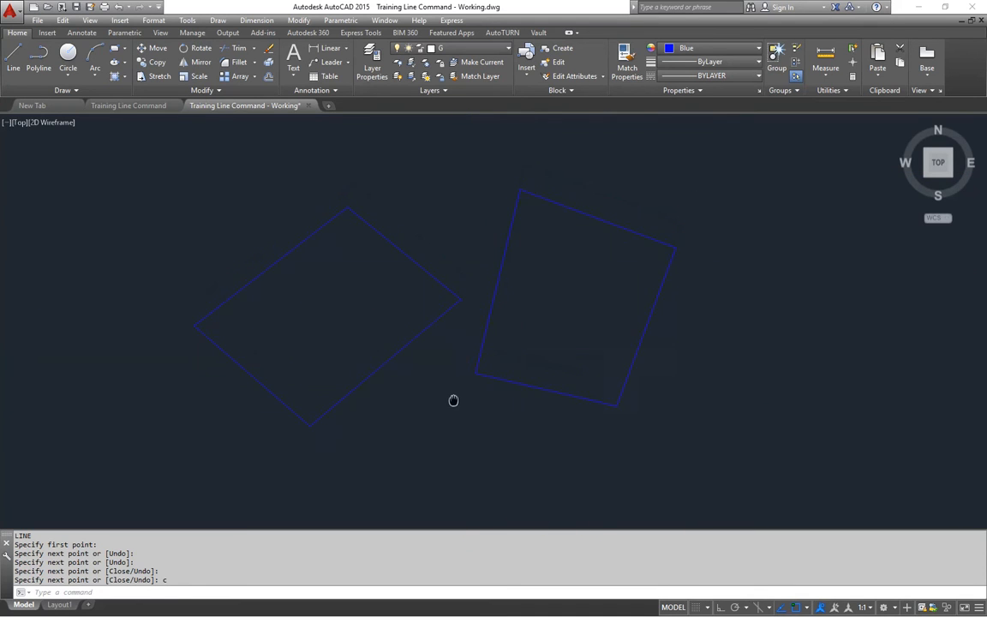
{"action": "left_click", "coordinate": [733, 171]}
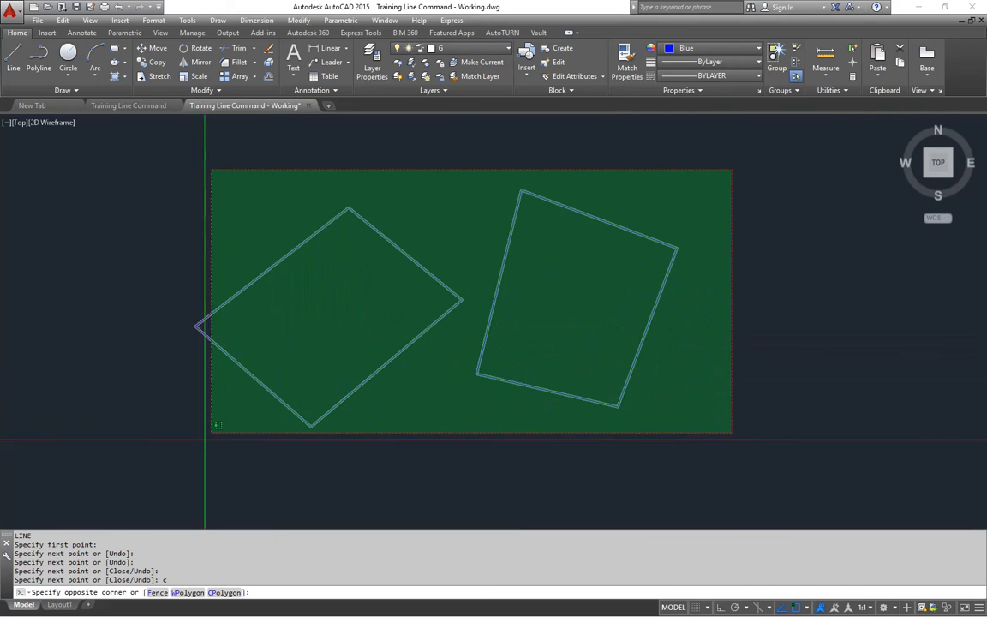
{"action": "left_click", "coordinate": [194, 447]}
{"action": "middle_click_drag", "start_coordinate": [393, 342], "coordinate": [446, 354]}
{"action": "key", "text": "Delete"}
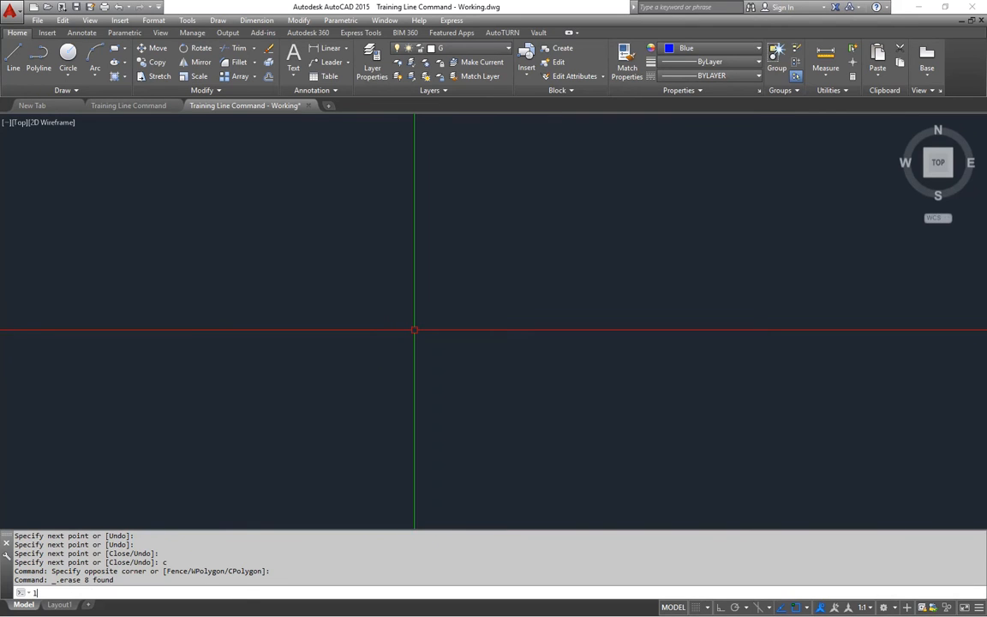
Draw three connected horizontal and vertical lines with ortho on, and join the last point to the start with the Close option.
{"action": "key", "text": "Return"}
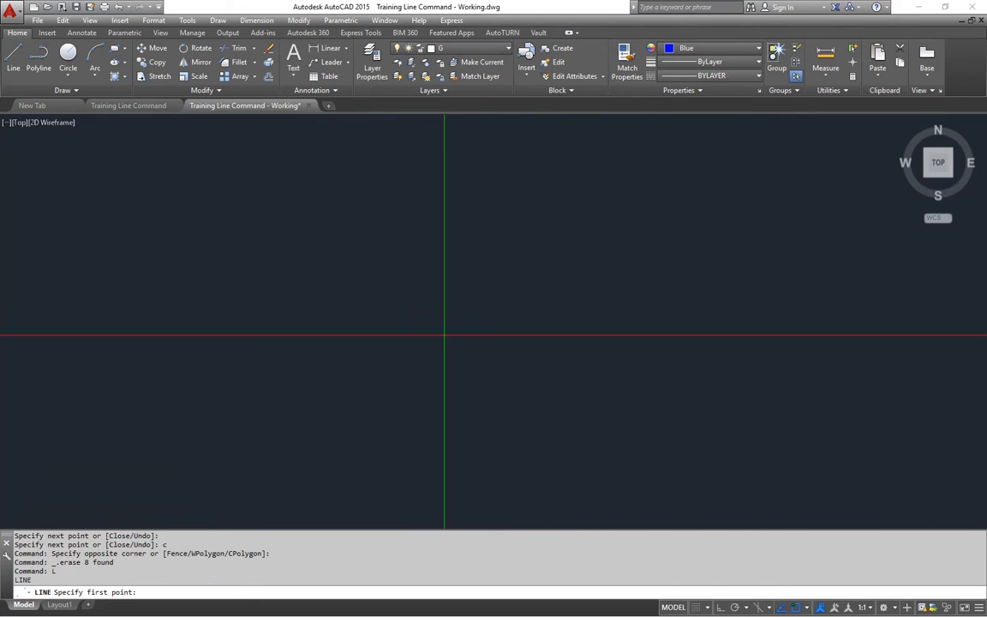
{"action": "left_click", "coordinate": [300, 273]}
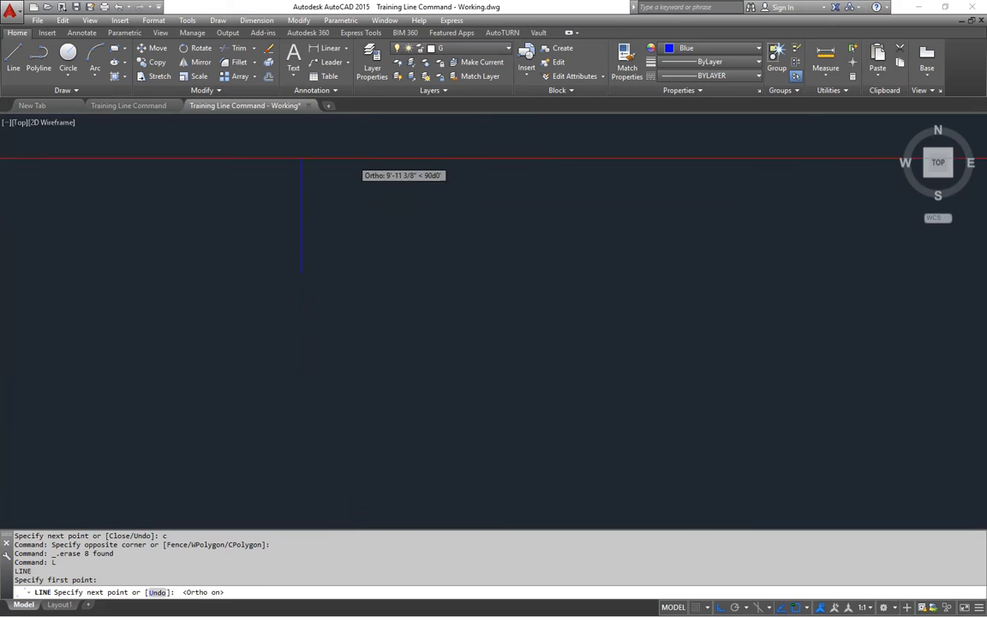
{"action": "left_click", "coordinate": [611, 326]}
{"action": "left_click", "coordinate": [621, 446]}
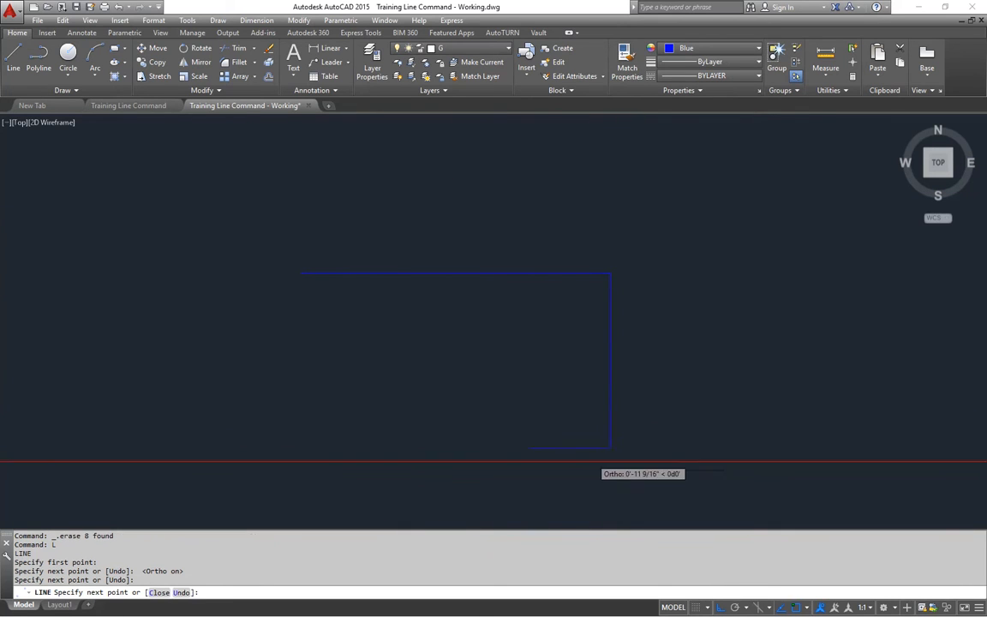
{"action": "left_click", "coordinate": [302, 440]}
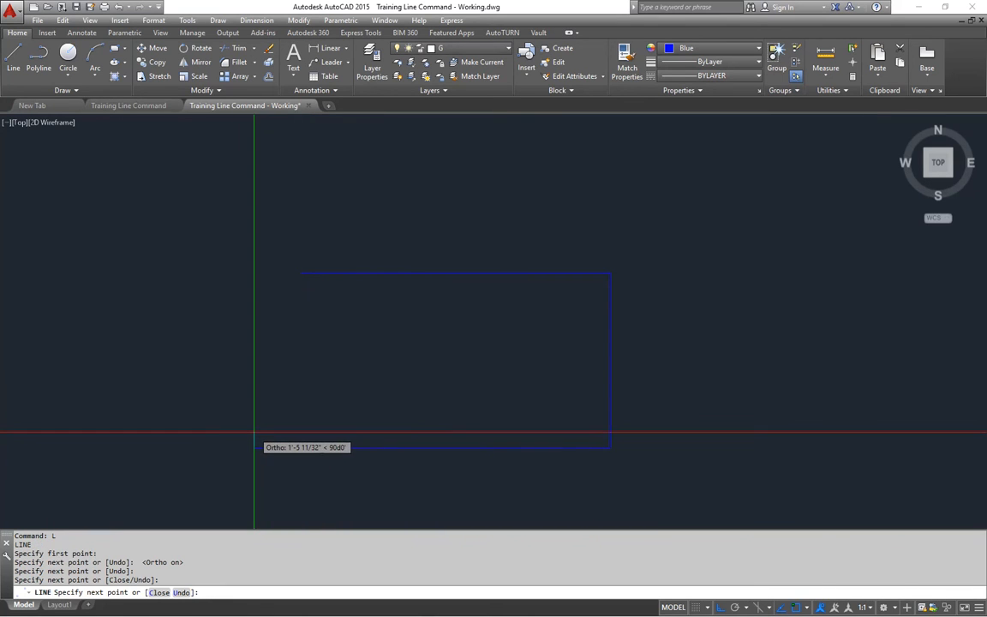
{"action": "key", "text": "Return"}
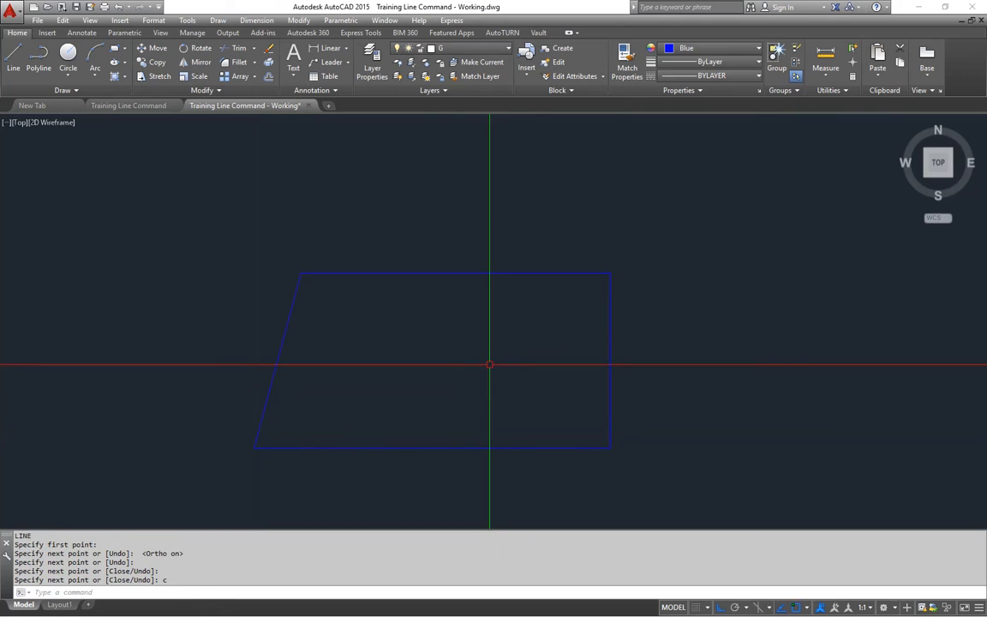
Erase the four-sided shape drawn with ortho on.
{"action": "left_click", "coordinate": [649, 216]}
{"action": "left_click", "coordinate": [189, 431]}
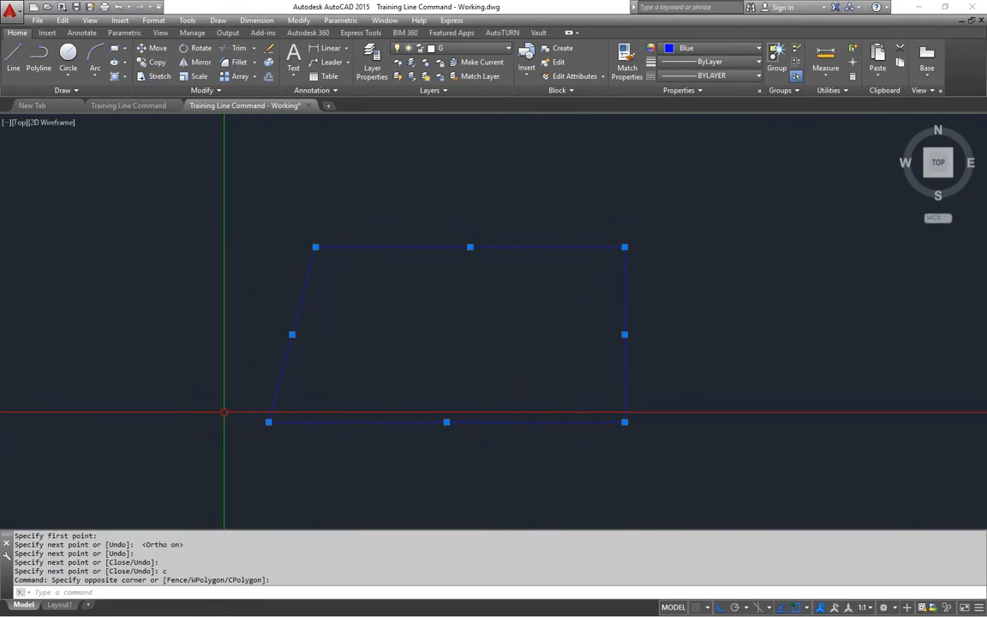
{"action": "key", "text": "Delete"}
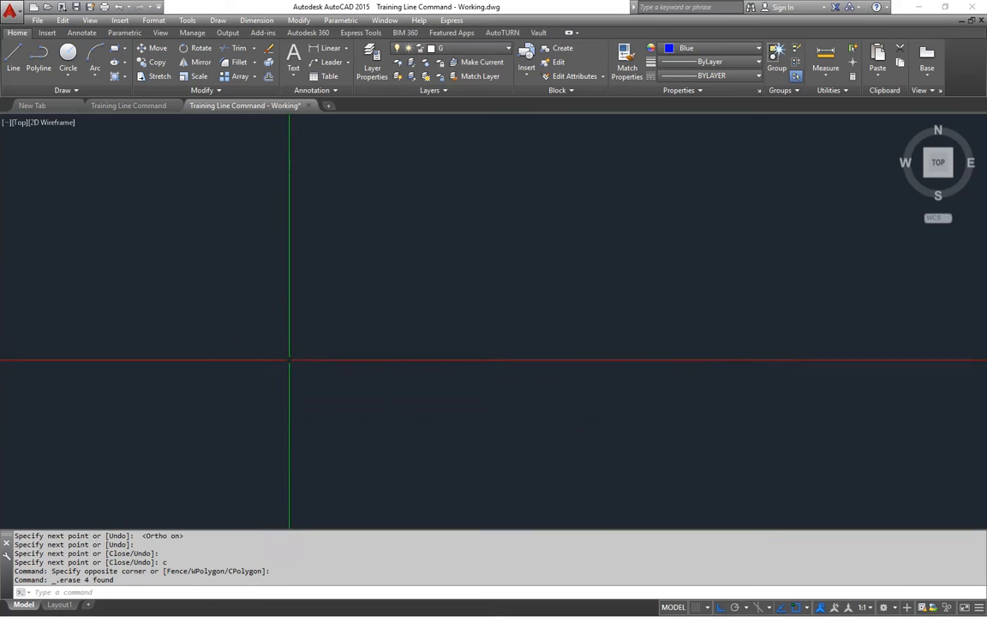
Check the dimensioned house in the Training Line Command drawing, and in the working drawing draw a line from 0,0 to 10',0 with ortho off.
{"action": "left_click", "coordinate": [147, 106]}
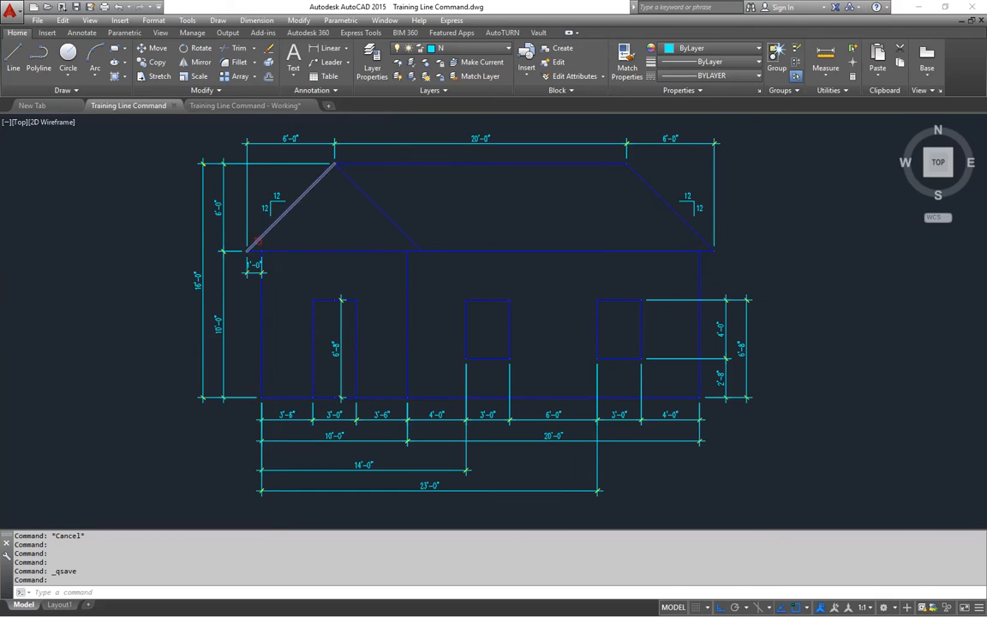
{"action": "left_click", "coordinate": [272, 106]}
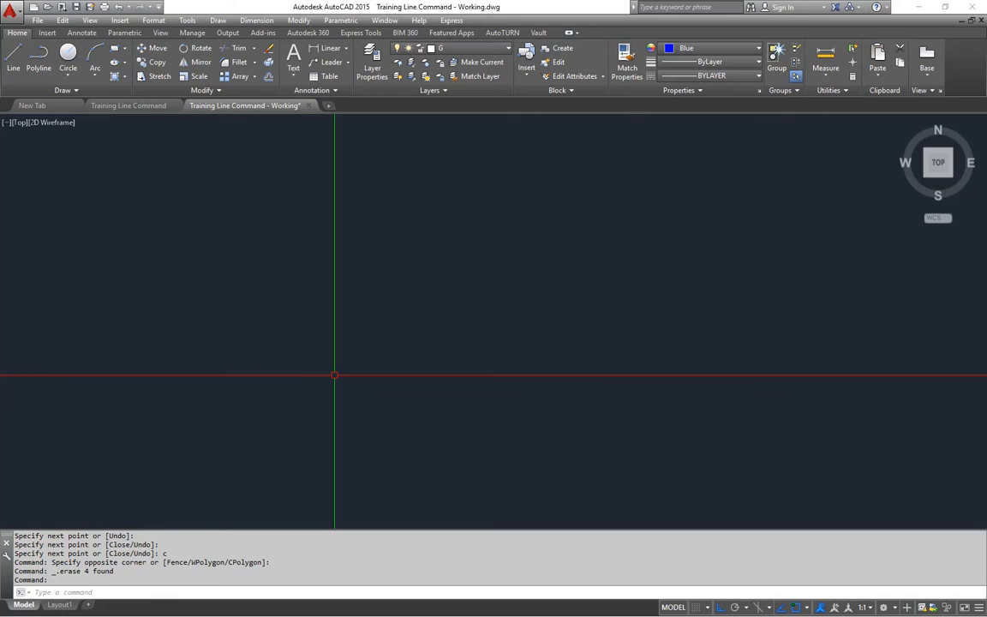
{"action": "type", "text": "L"}
{"action": "key", "text": "Return"}
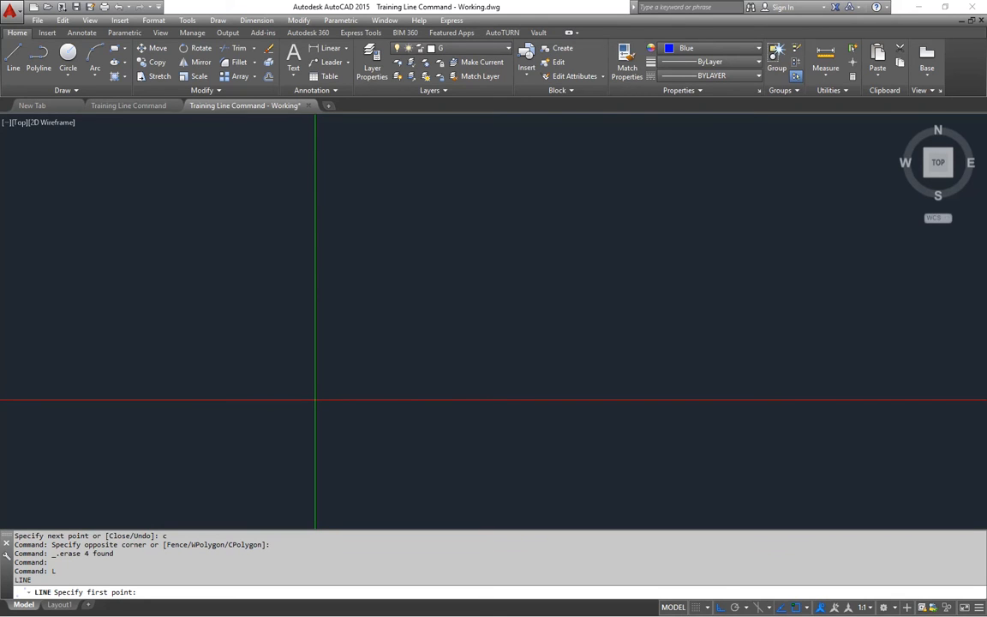
{"action": "type", "text": "0,0"}
{"action": "key", "text": "Return"}
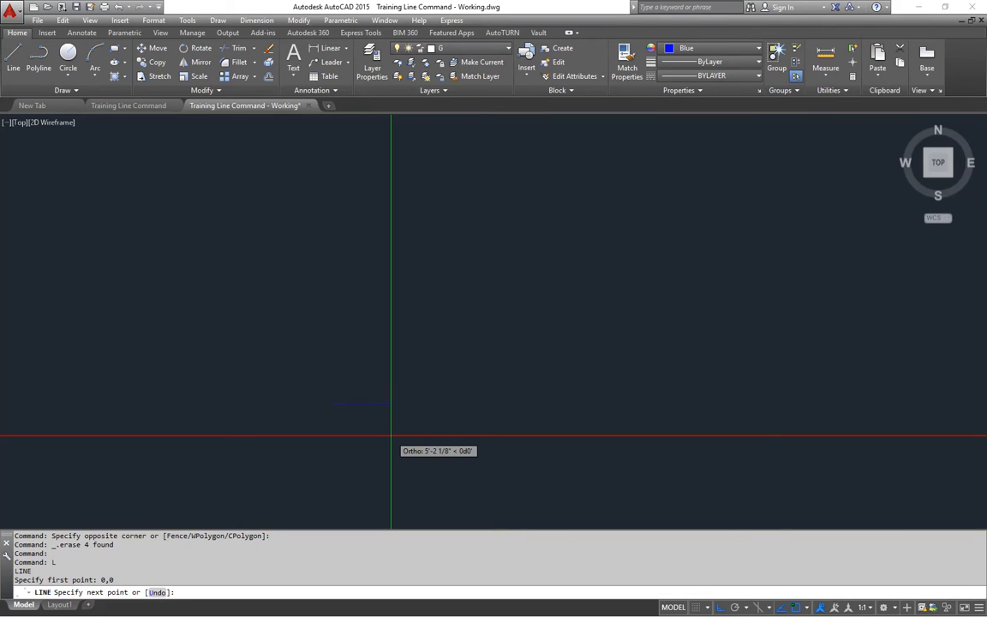
{"action": "key", "text": "F8"}
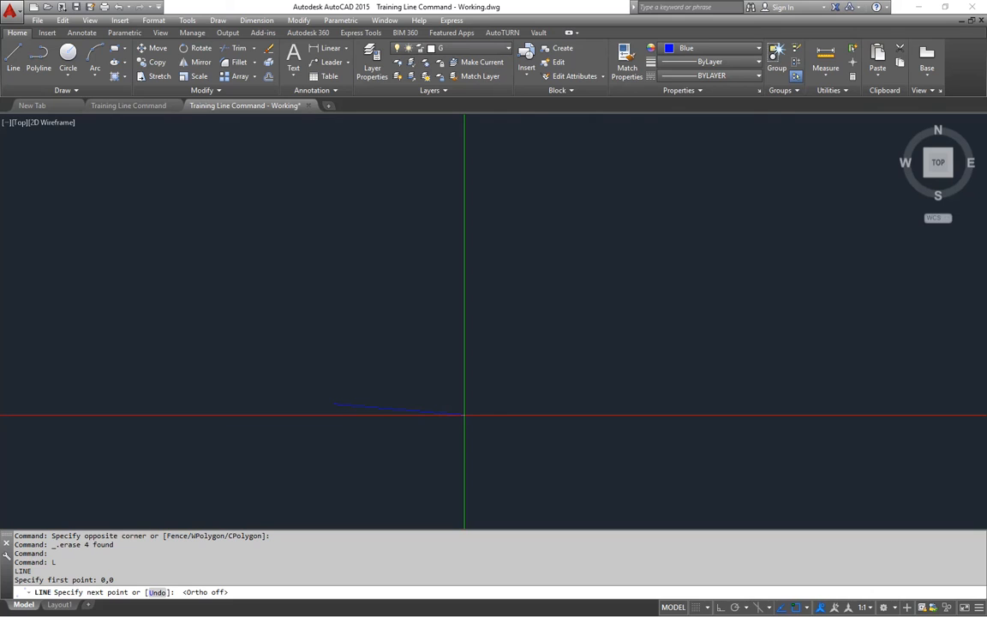
{"action": "type", "text": "10',0"}
{"action": "key", "text": "Return"}
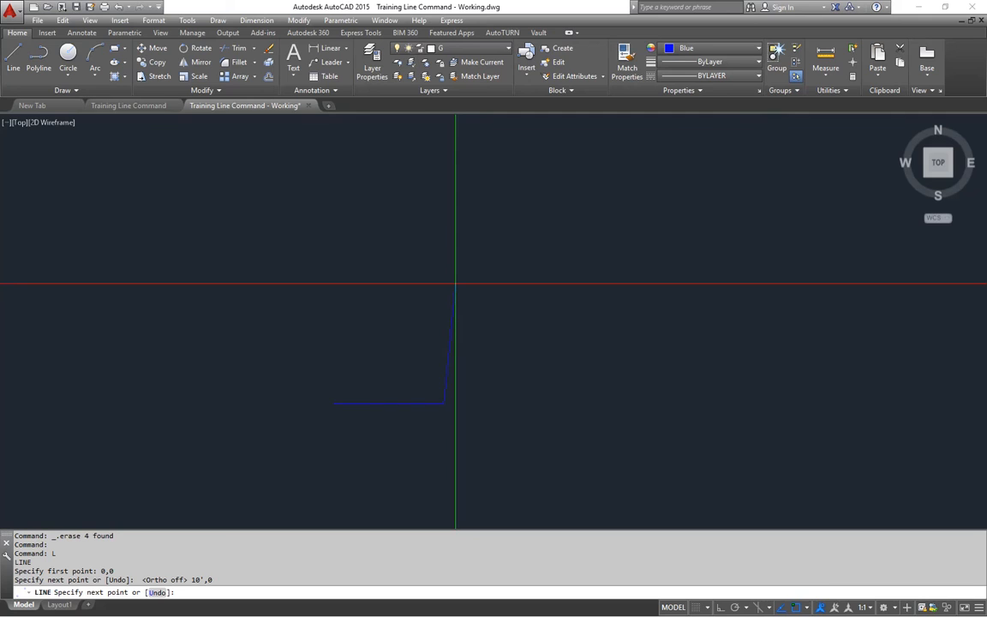
Complete the 10' square by continuing the line through absolute coordinates 10',10' and 0,10' back to 0,0.
{"action": "type", "text": "10',10'"}
{"action": "key", "text": "Return"}
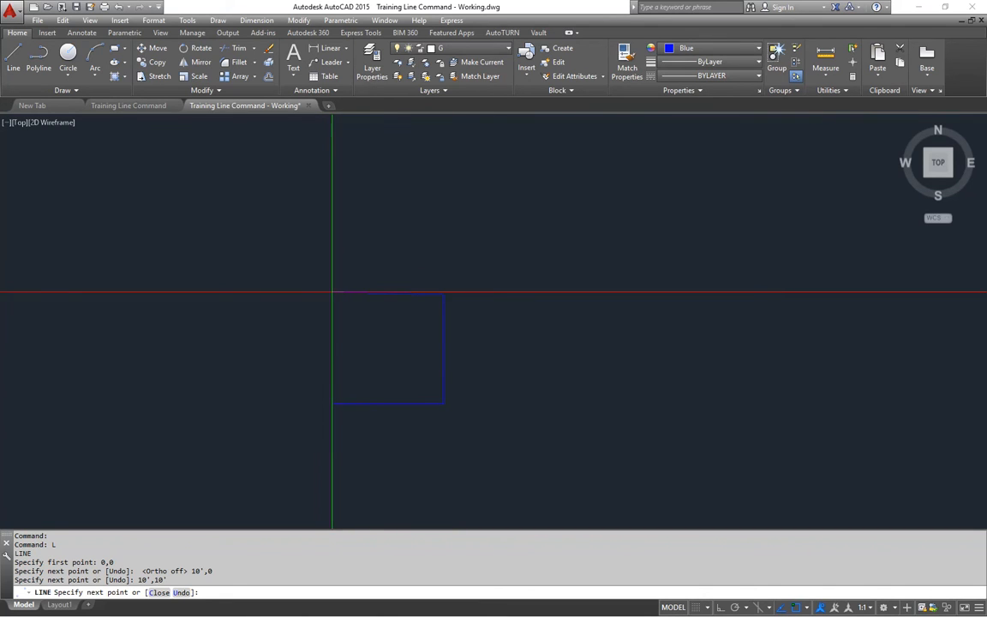
{"action": "type", "text": "0"}
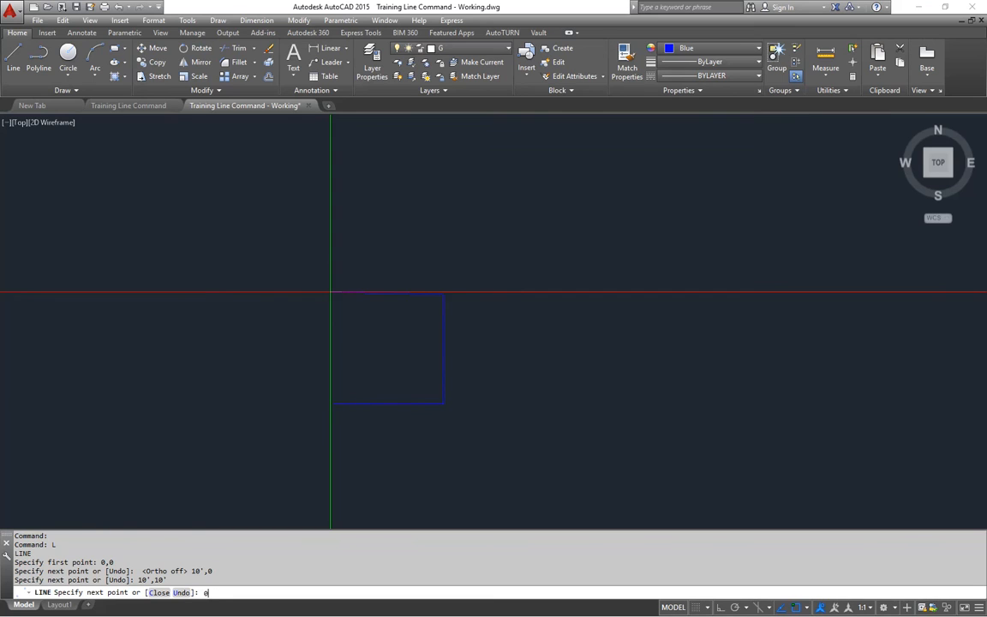
{"action": "type", "text": ",10'"}
{"action": "key", "text": "Return"}
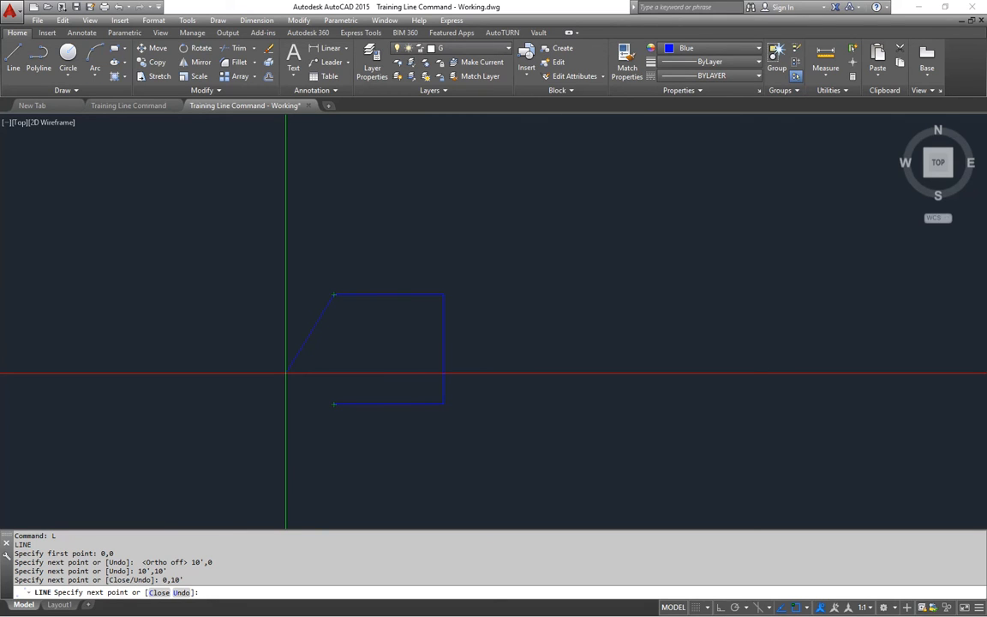
{"action": "type", "text": "0,0"}
{"action": "key", "text": "Return"}
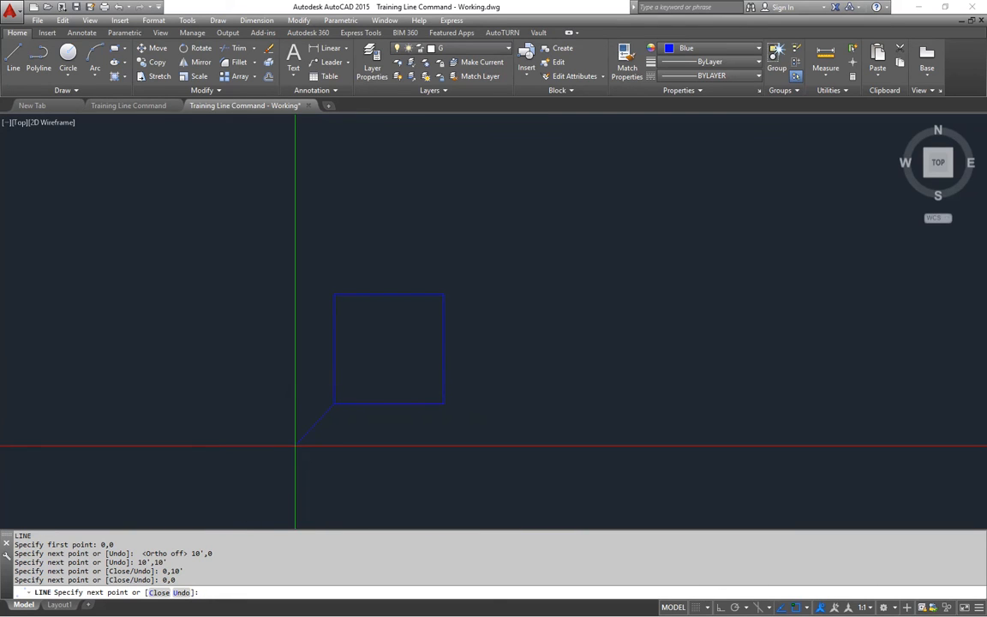
{"action": "key", "text": "Return"}
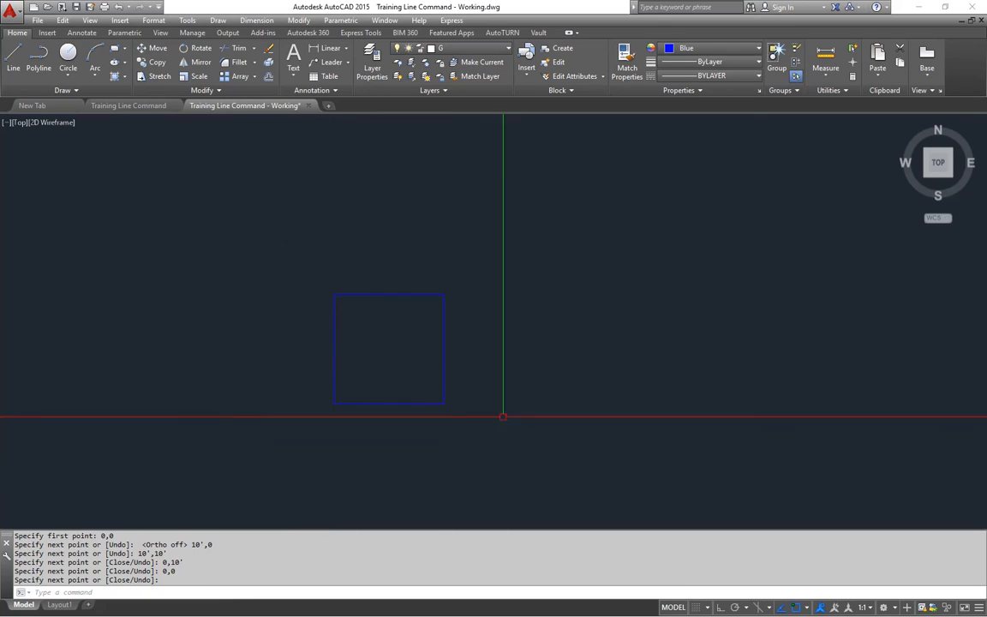
{"action": "middle_click_drag", "start_coordinate": [509, 409], "coordinate": [479, 411]}
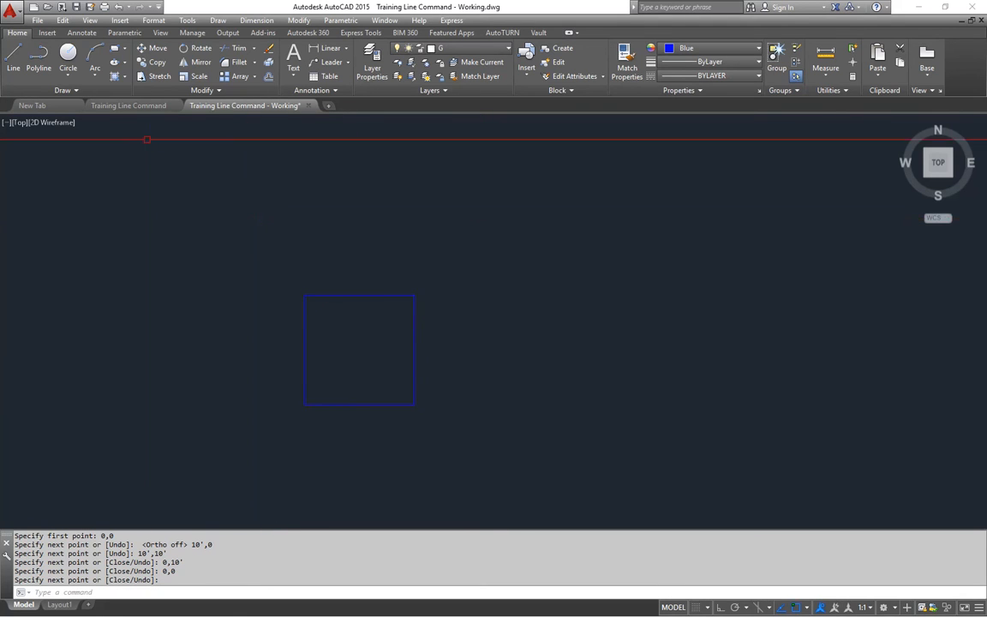
Check the dimensioned house in the Training Line Command drawing, and in the working drawing draw a 20' ortho line rightward from the square's lower-right corner.
{"action": "left_click", "coordinate": [143, 108]}
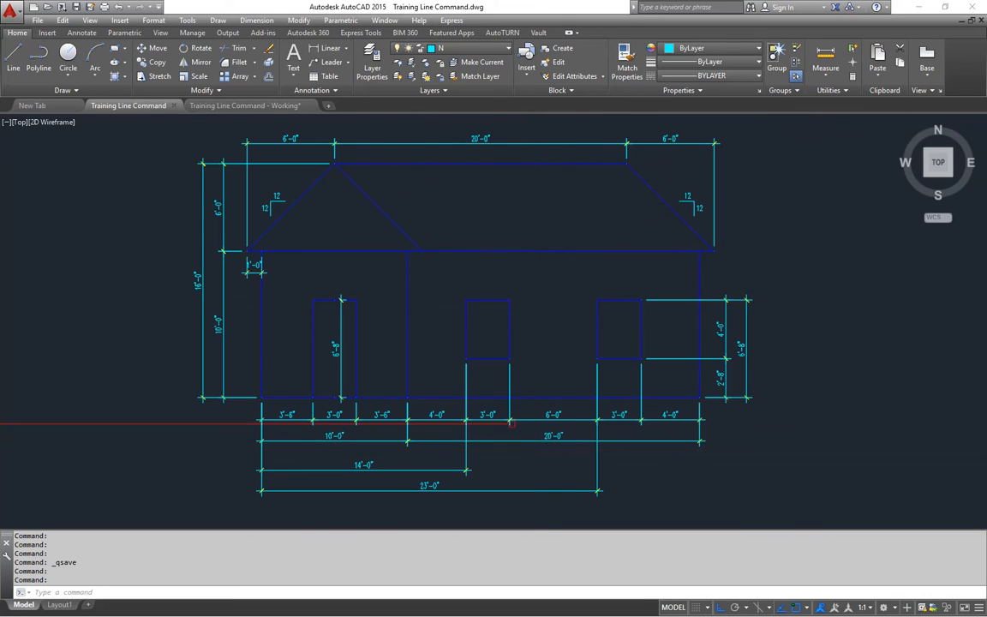
{"action": "left_click", "coordinate": [281, 106]}
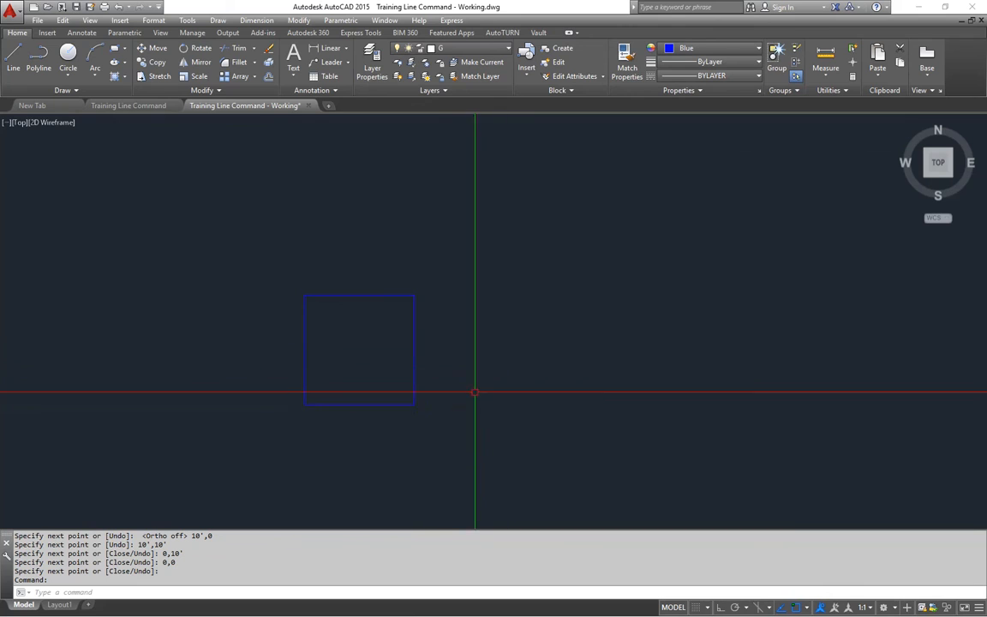
{"action": "type", "text": "L"}
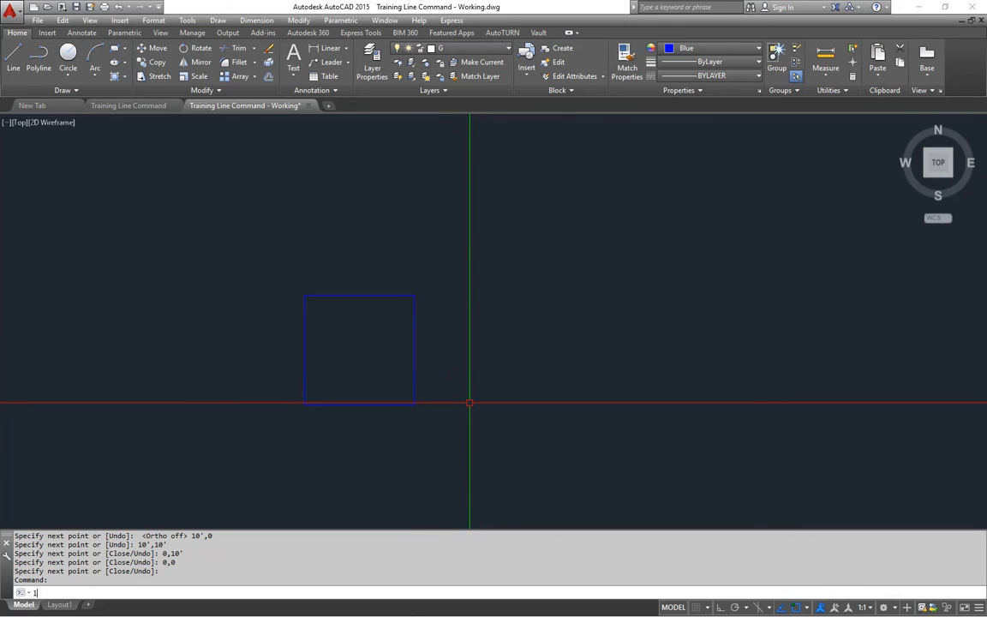
{"action": "key", "text": "Return"}
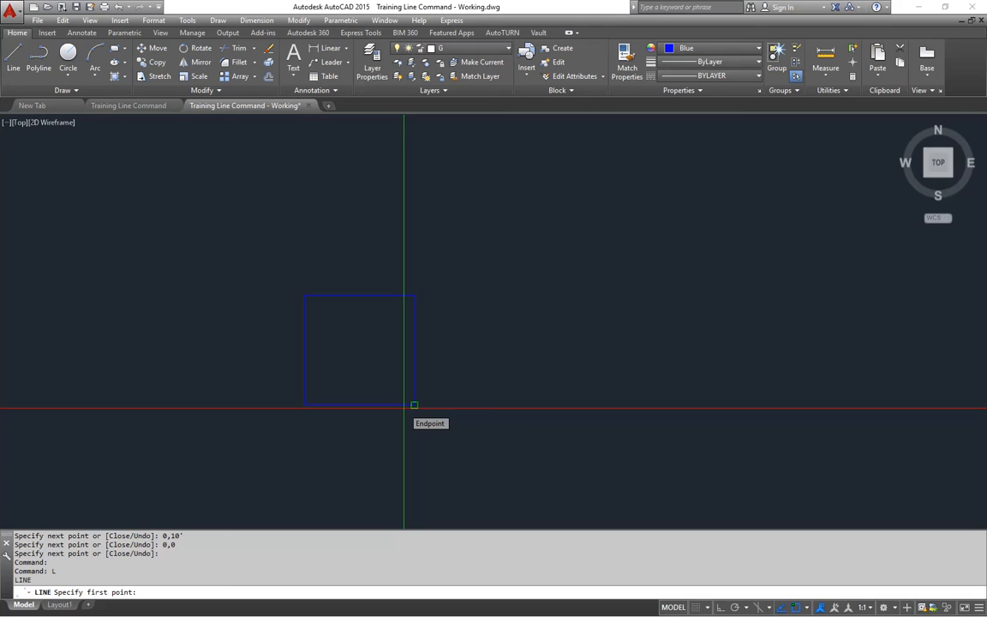
{"action": "left_click", "coordinate": [413, 405]}
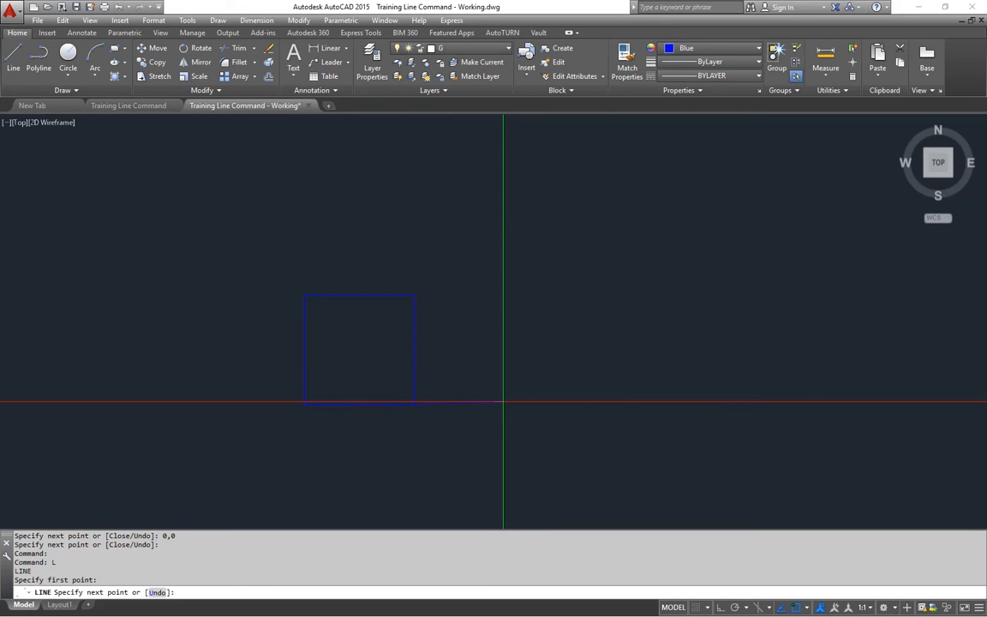
{"action": "key", "text": "F8"}
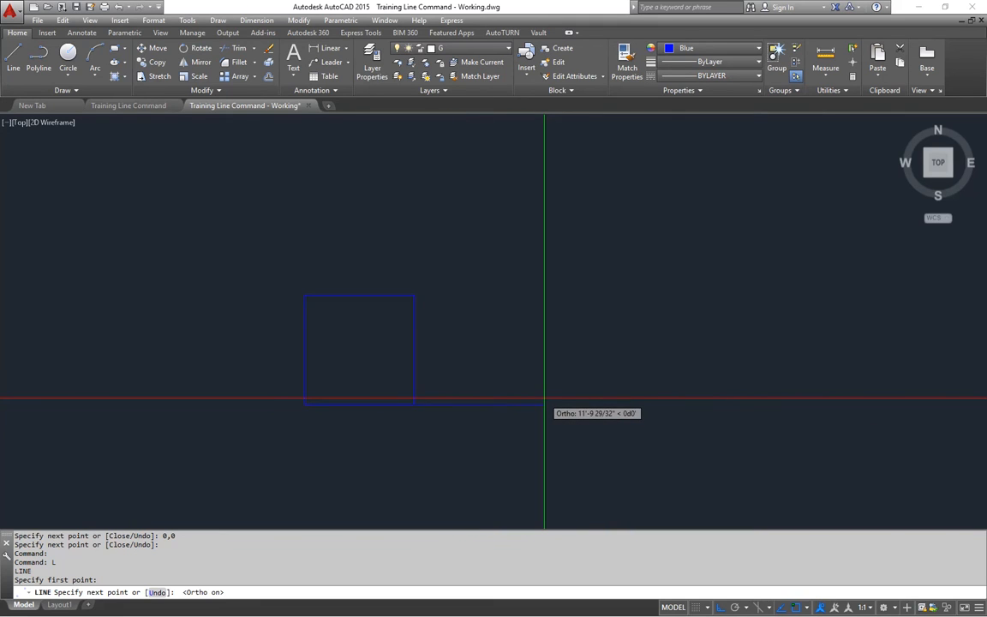
{"action": "type", "text": "20'"}
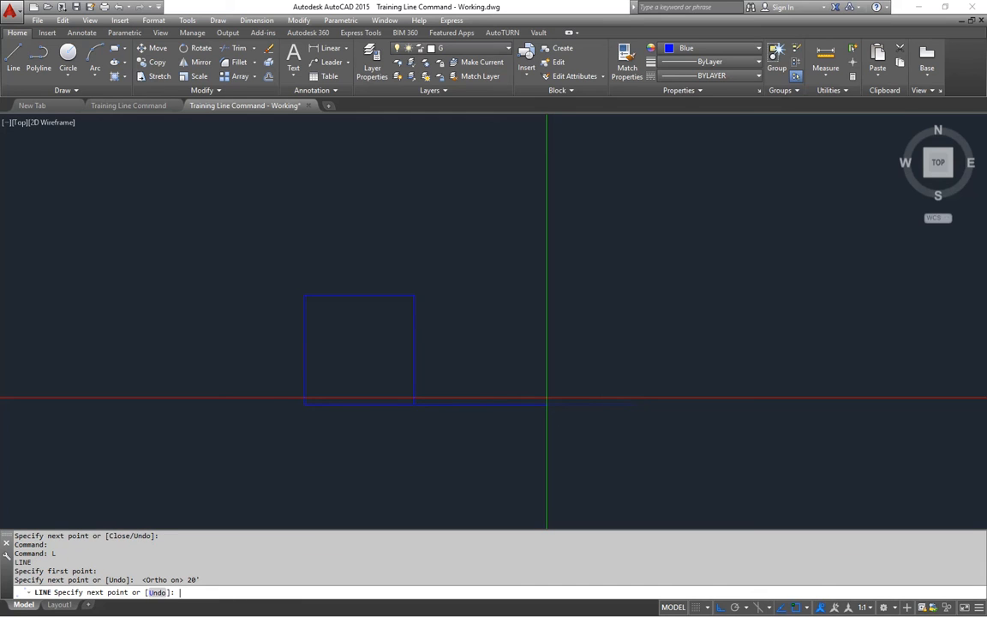
{"action": "key", "text": "Return"}
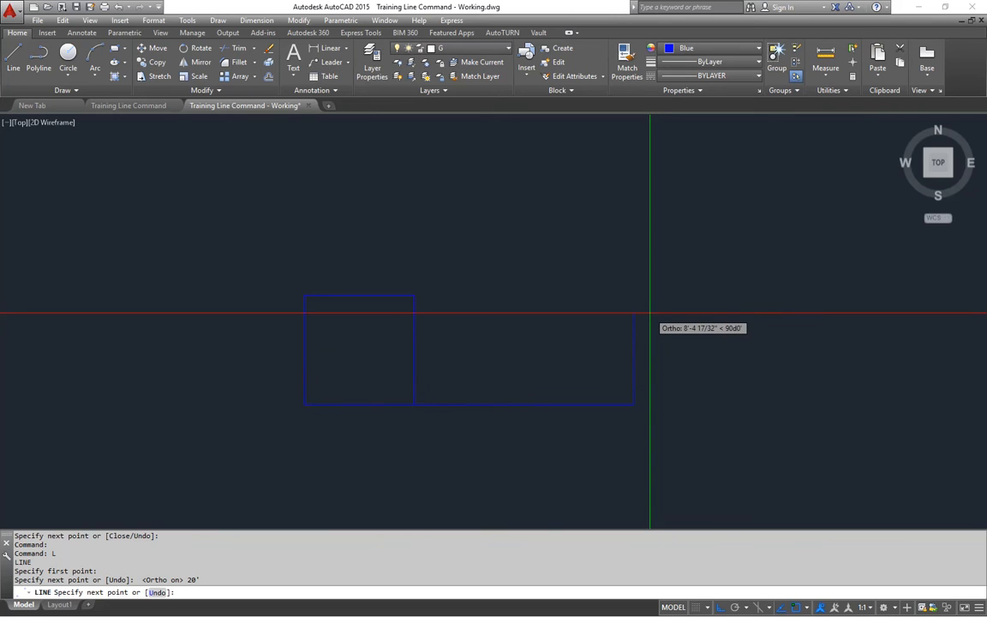
Continue the line 10' straight up and back horizontally to the square's upper-right corner, and end the Line command.
{"action": "type", "text": "10'"}
{"action": "key", "text": "Return"}
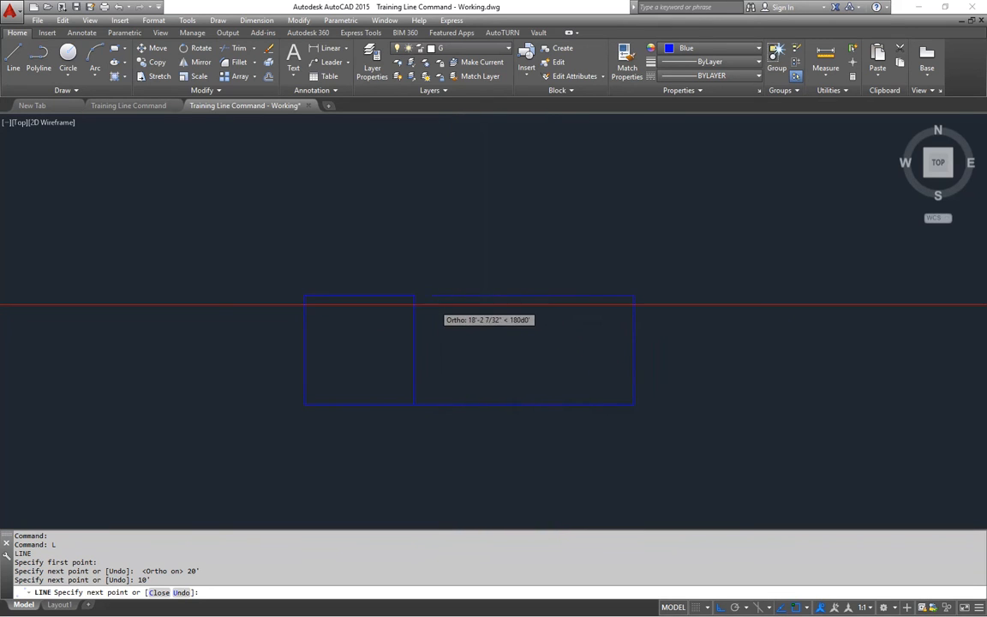
{"action": "left_click", "coordinate": [415, 305]}
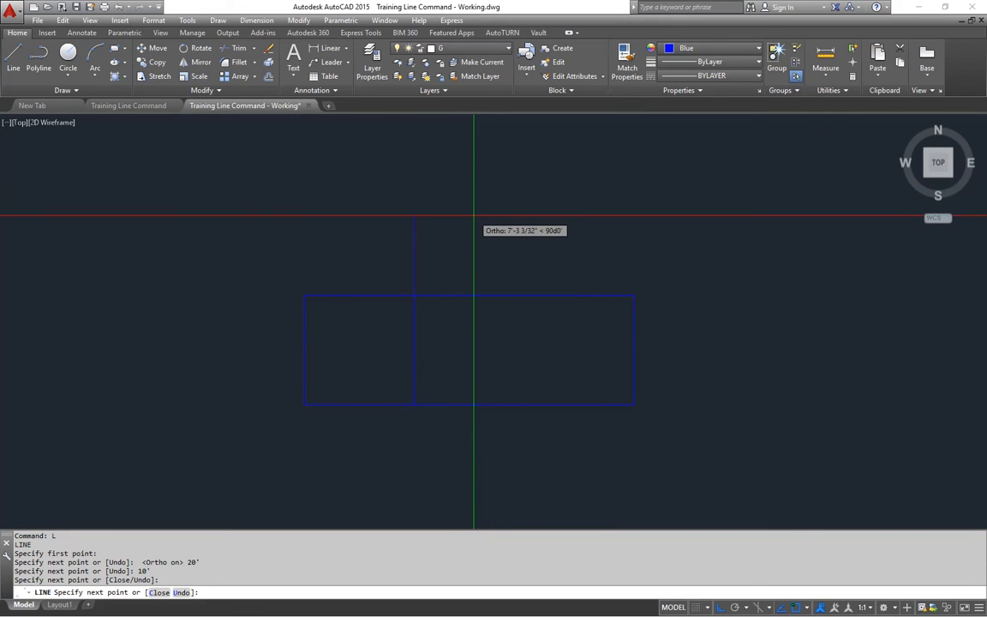
{"action": "key", "text": "Return"}
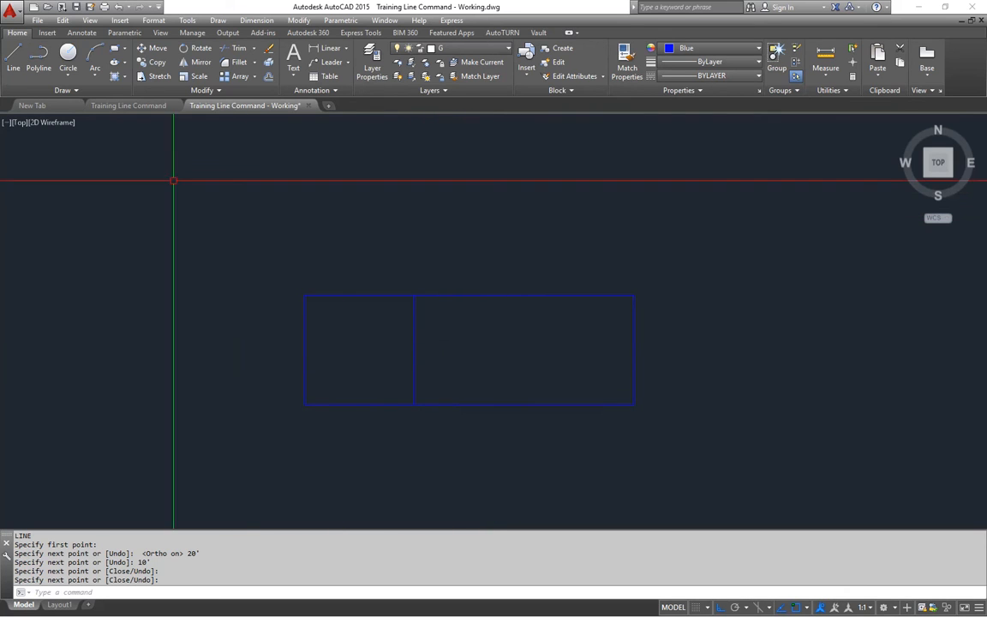
Check the door dimensions in the Training Line Command drawing, and start a line at 3'6,0 in the working drawing.
{"action": "left_click", "coordinate": [145, 107]}
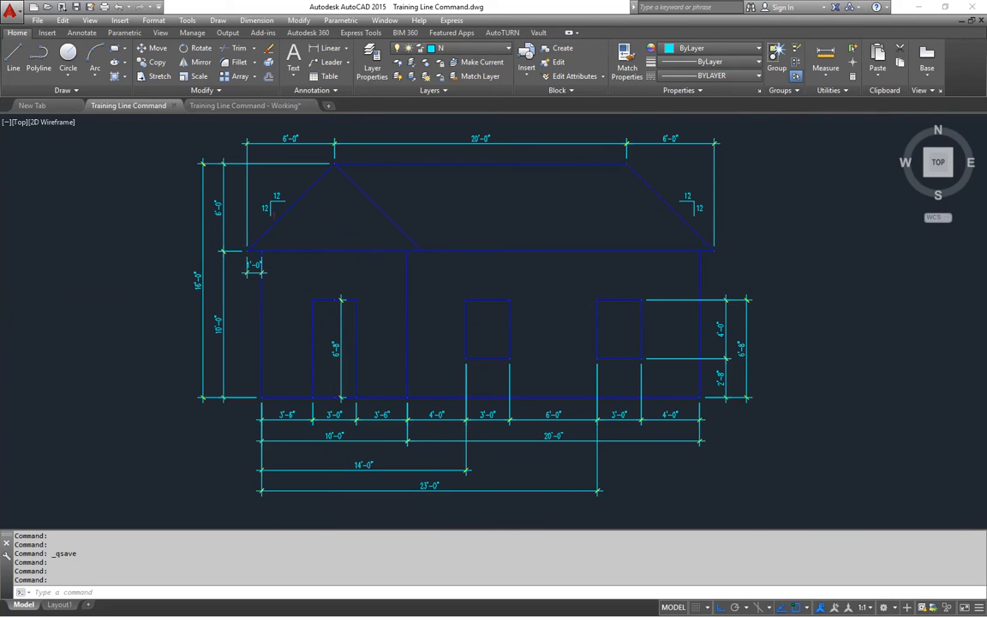
{"action": "left_click", "coordinate": [262, 109]}
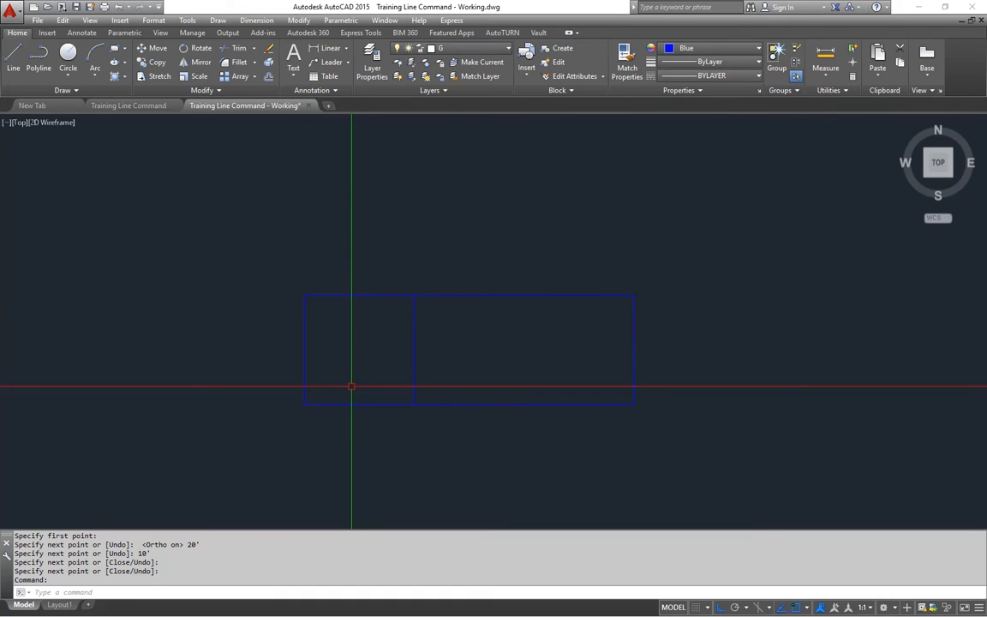
{"action": "key", "text": "Return"}
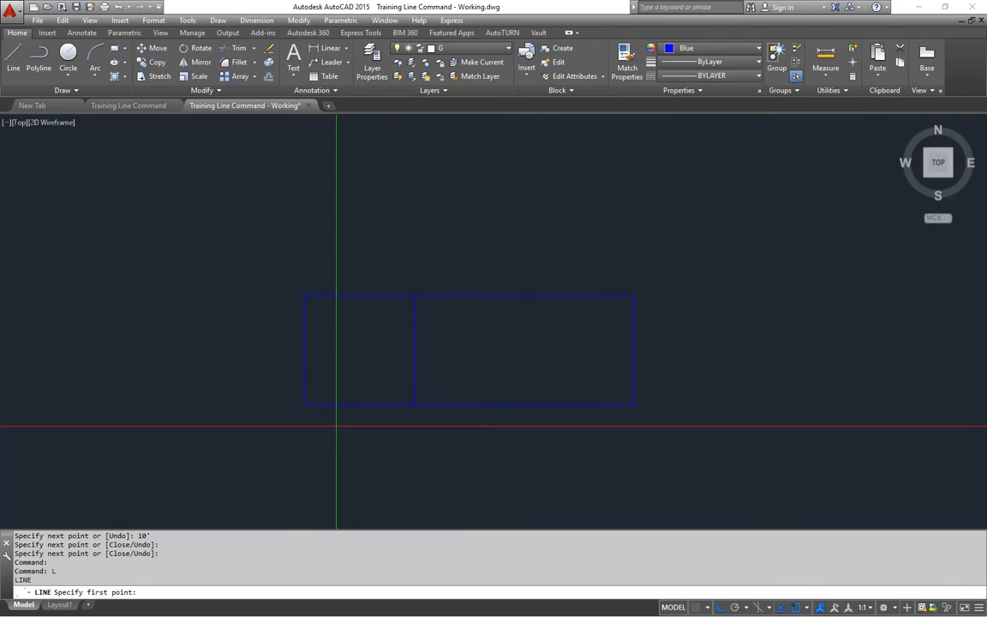
{"action": "type", "text": "3'6,0"}
{"action": "key", "text": "Return"}
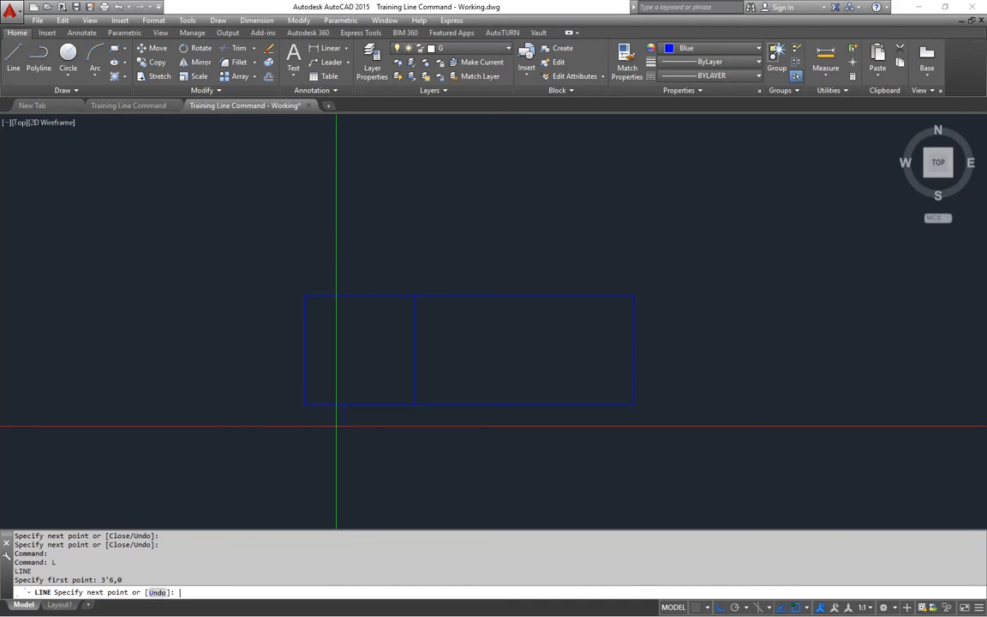
Draw the door's left side 6'8 straight up with ortho on, and undo that segment within the Line command.
{"action": "scroll", "coordinate": [354, 387], "scroll_direction": "up", "scroll_amount": 2}
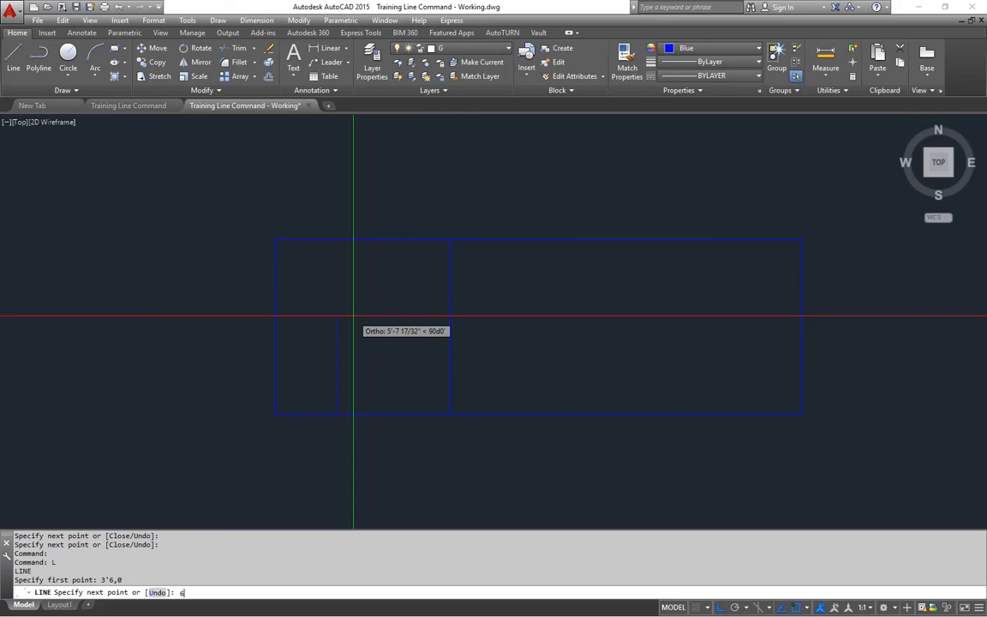
{"action": "key", "text": "Return"}
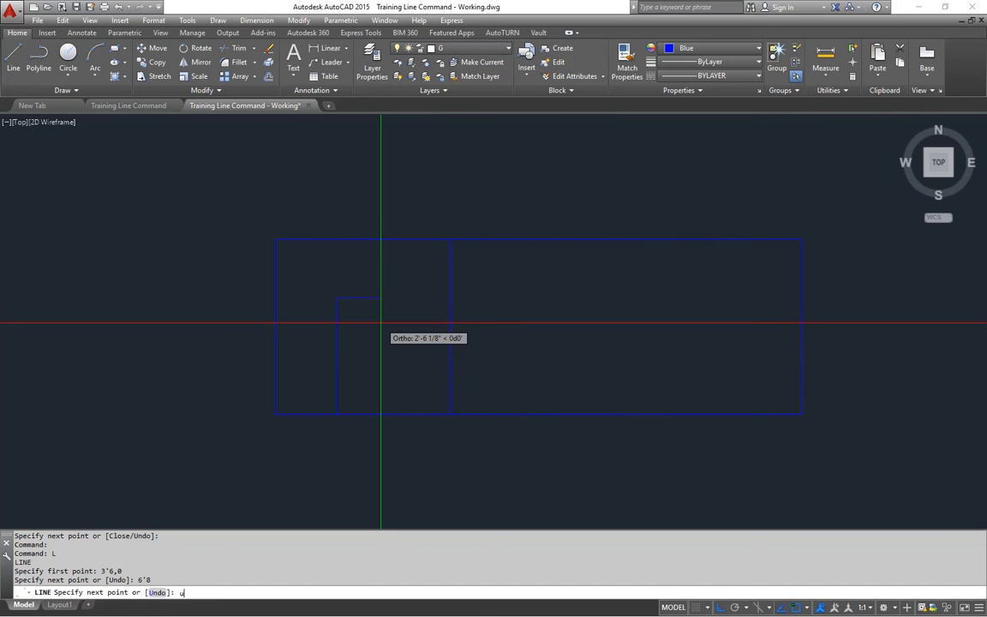
{"action": "type", "text": "u"}
{"action": "key", "text": "Return"}
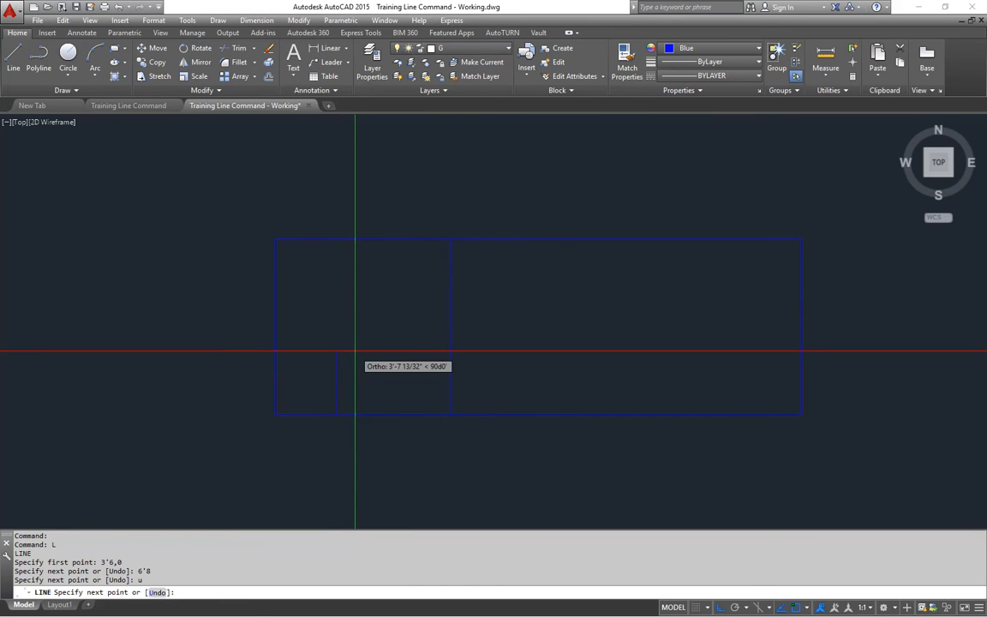
Draw the door's left side with the relative coordinate @0,6'8 and its top edge 3' to the right.
{"action": "type", "text": "@0,6'8"}
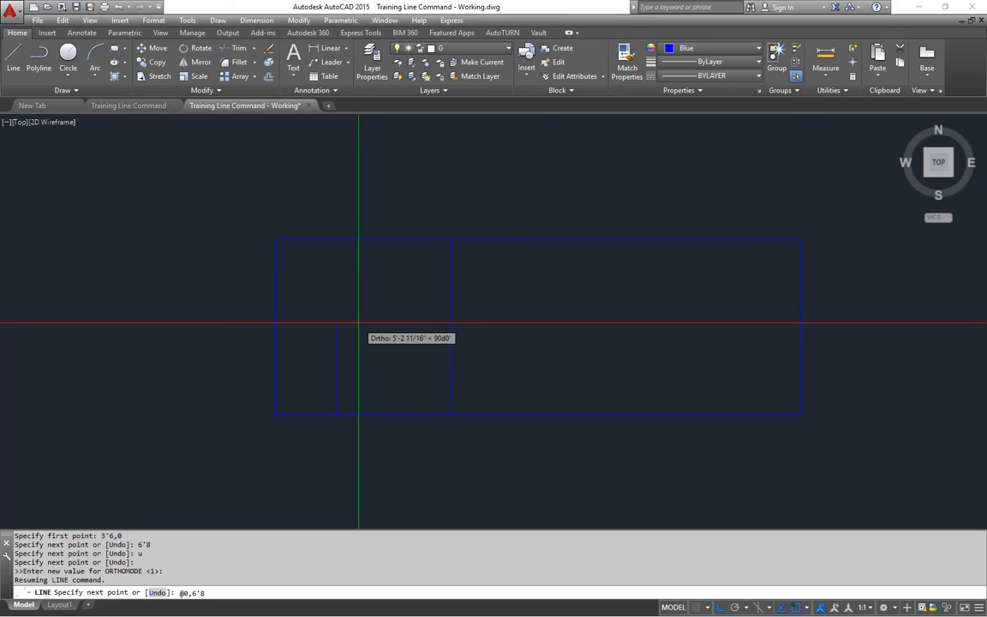
{"action": "key", "text": "Return"}
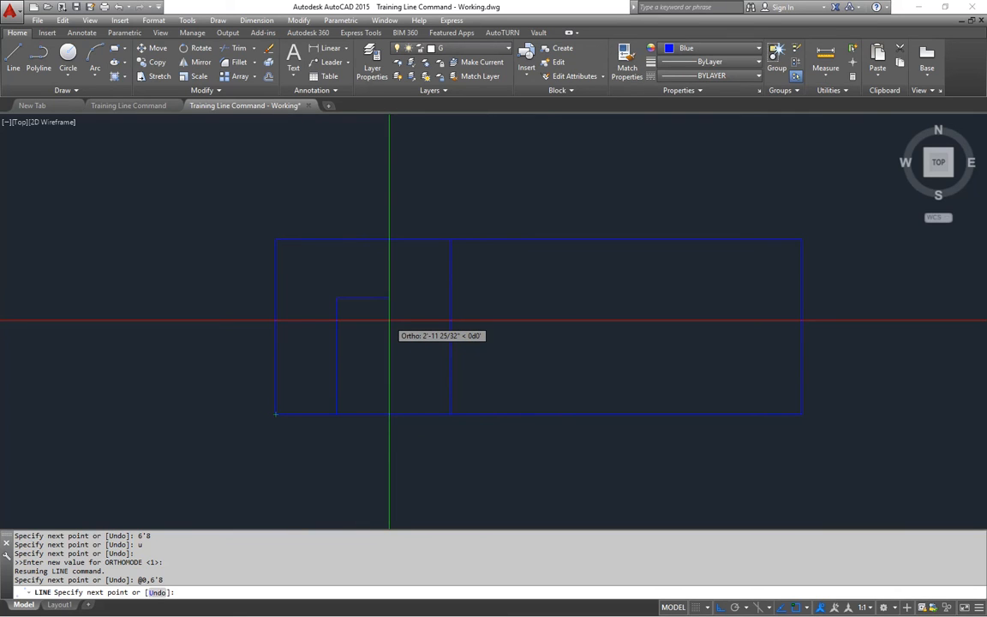
{"action": "key", "text": "Return"}
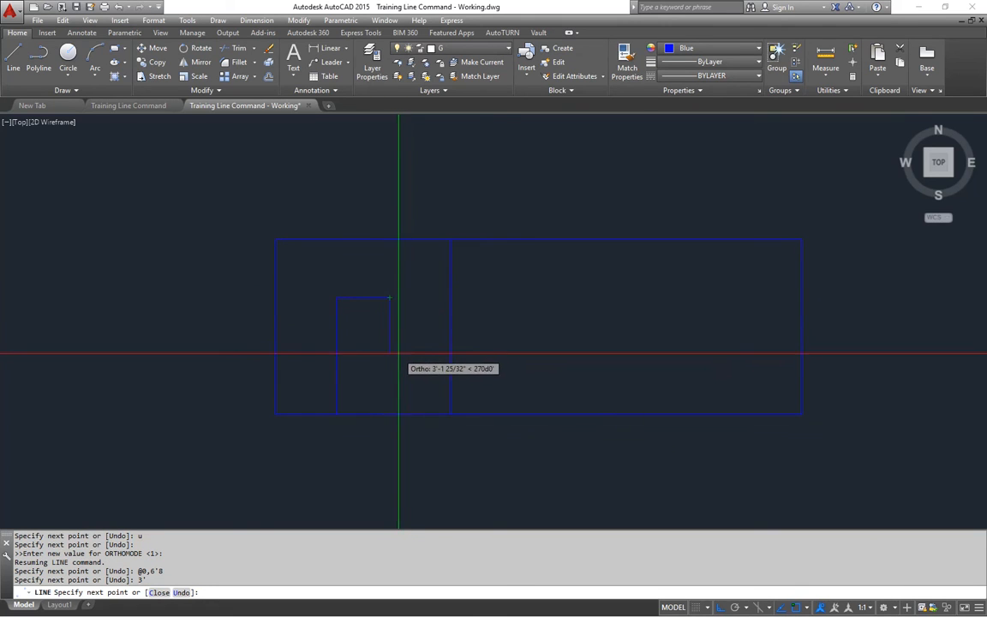
Try the door's right side by picking its end on the baseline and by a 6'8 downward distance, undoing each segment.
{"action": "left_click", "coordinate": [388, 415]}
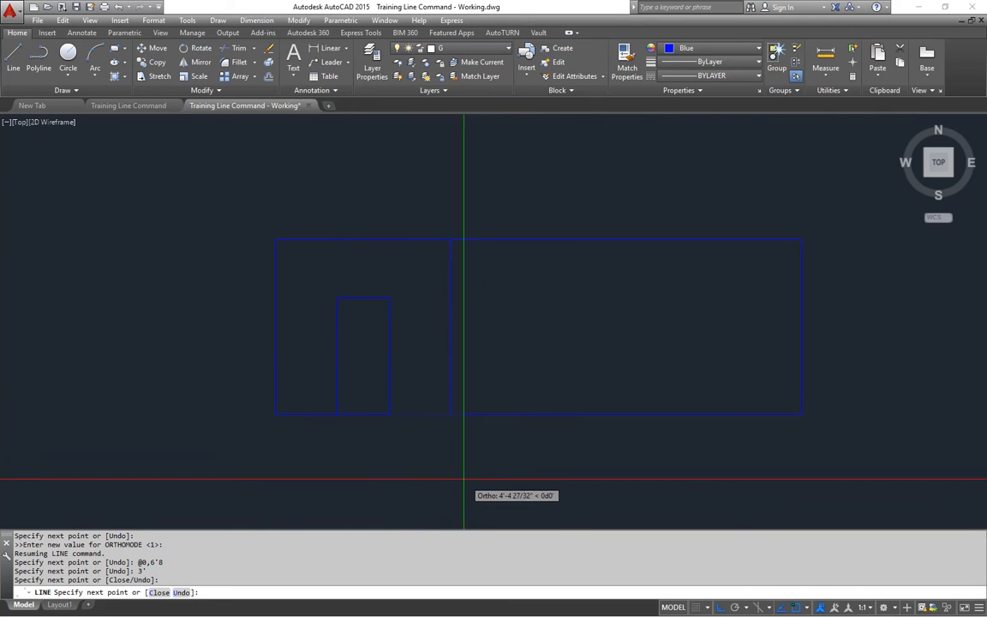
{"action": "key", "text": "Return"}
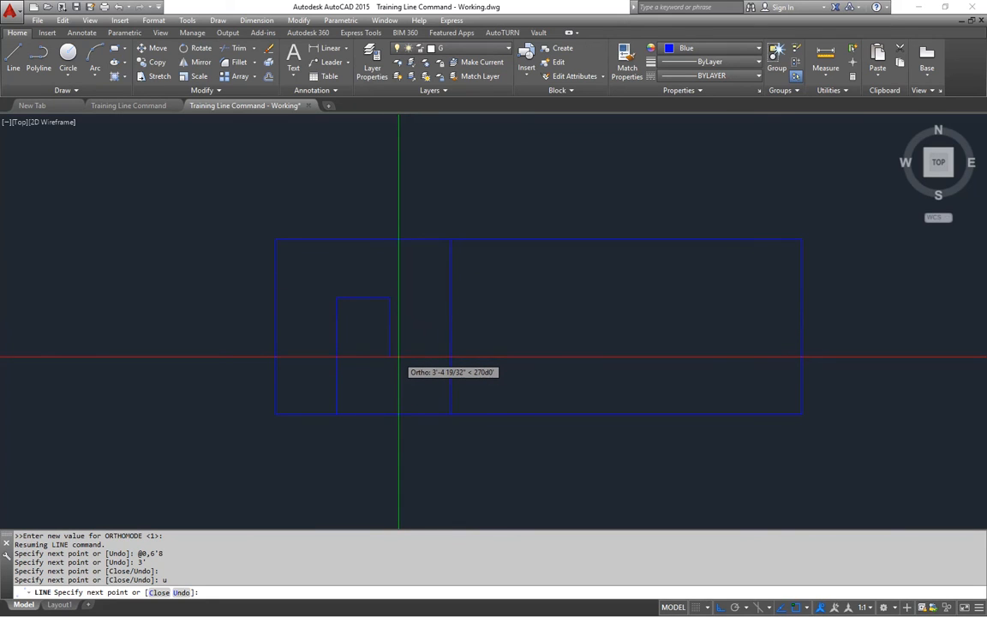
{"action": "key", "text": "Return"}
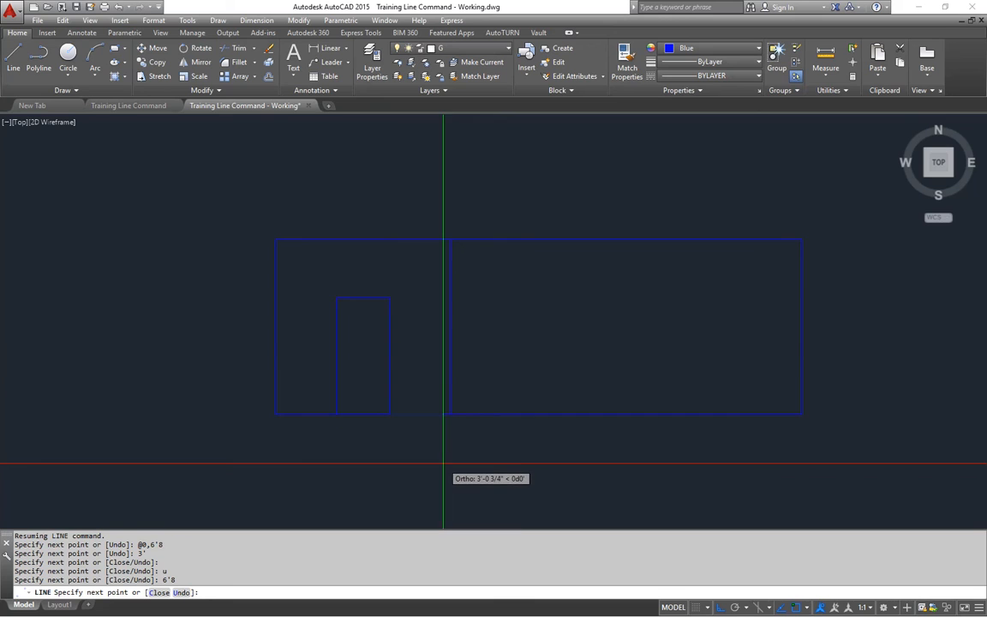
{"action": "type", "text": "u"}
{"action": "key", "text": "Return"}
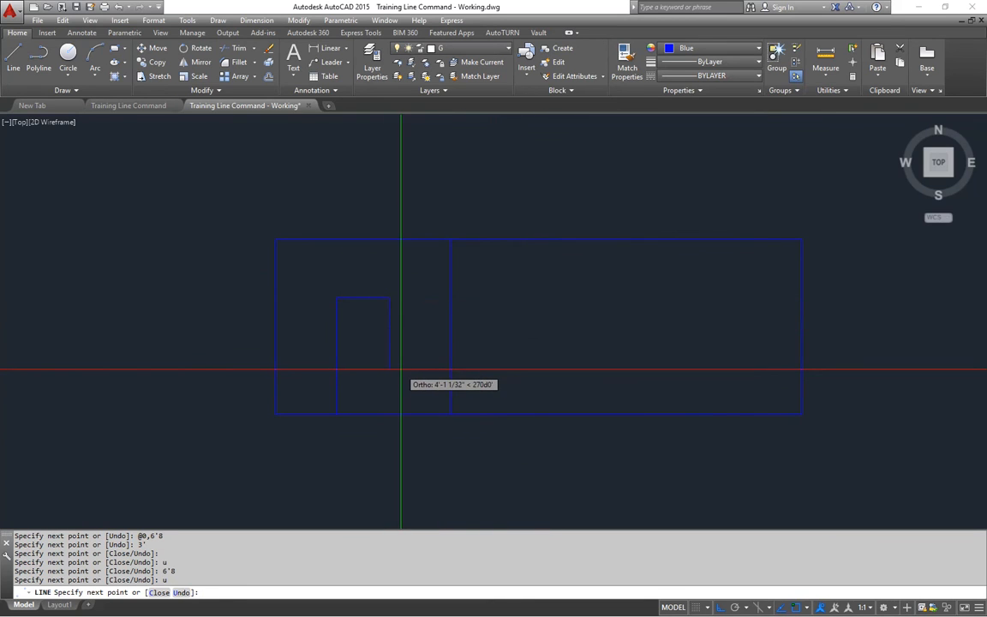
Draw the door's right side down to the baseline with the relative coordinate @0,-6'8 and end the Line command.
{"action": "key", "text": "F8"}
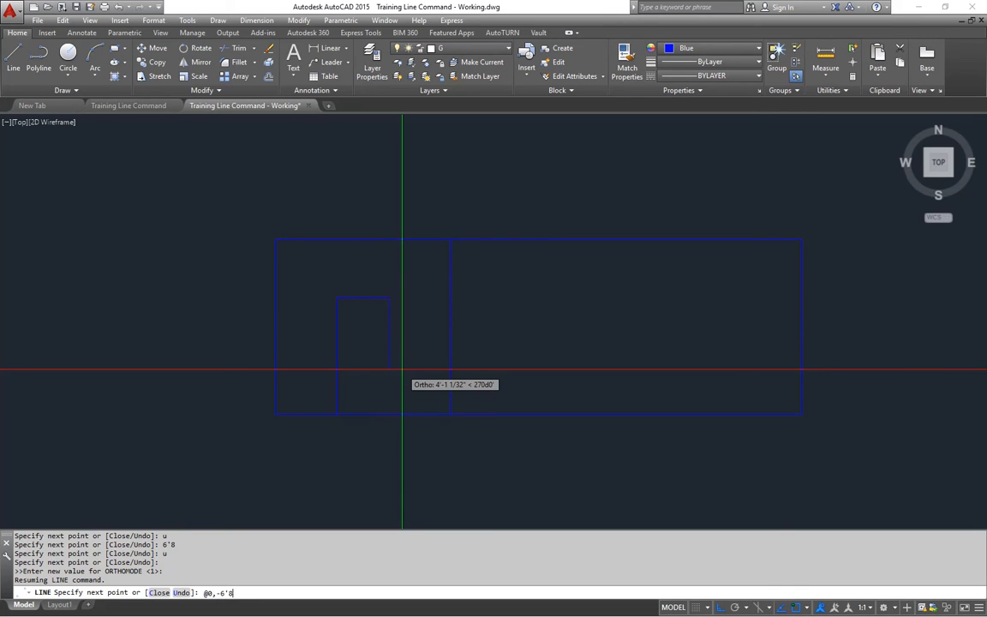
{"action": "key", "text": "Return"}
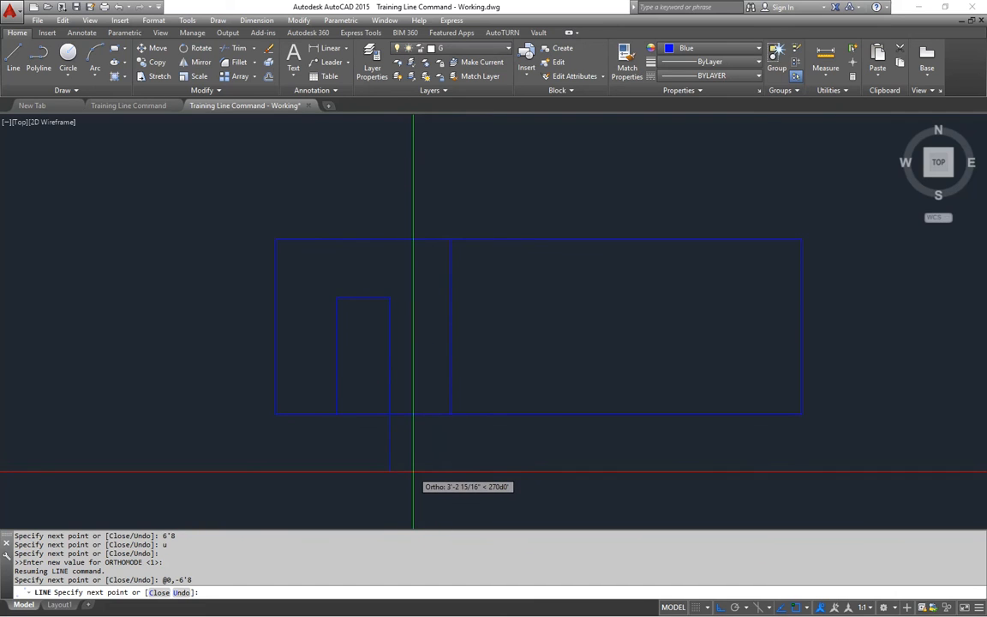
{"action": "key", "text": "Return"}
{"action": "middle_click_drag", "start_coordinate": [542, 453], "coordinate": [487, 452]}
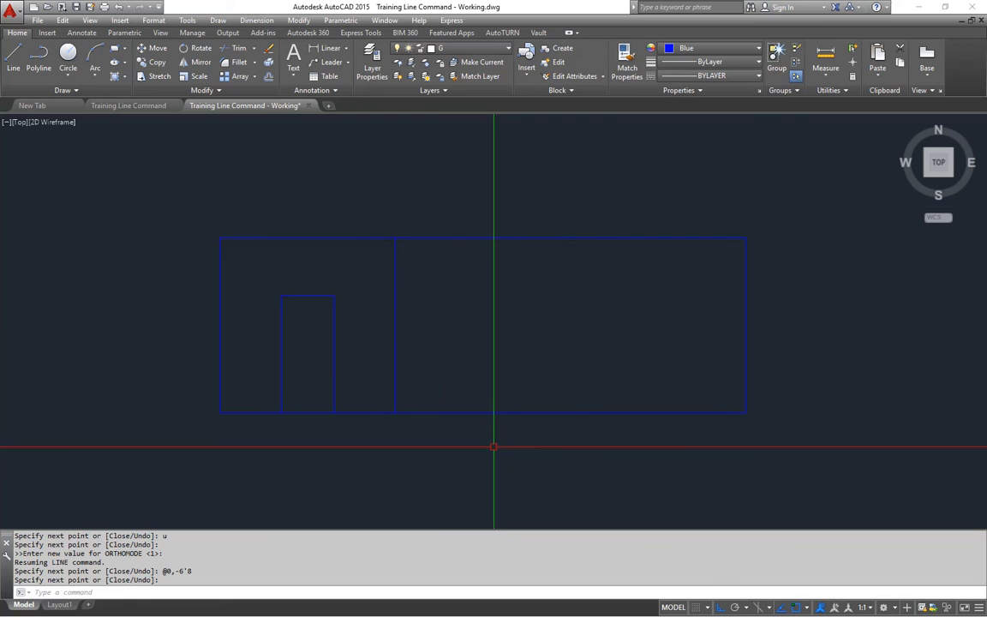
Check the window dimensions in the Training Line Command drawing, and in the working drawing draw the first window's 3' top edge rightward from 14',6'8.
{"action": "left_click", "coordinate": [134, 104]}
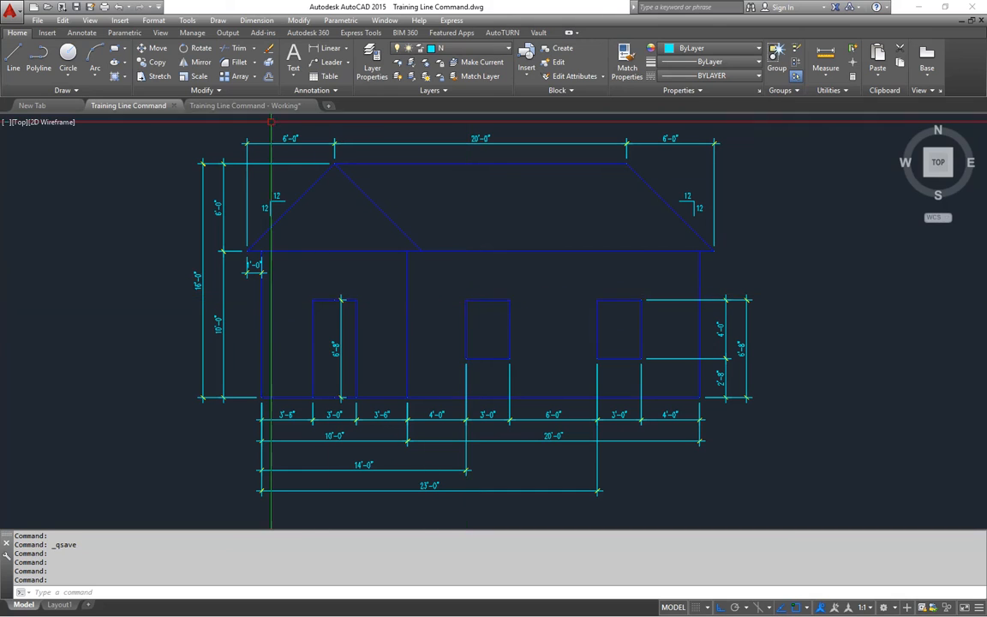
{"action": "left_click", "coordinate": [243, 104]}
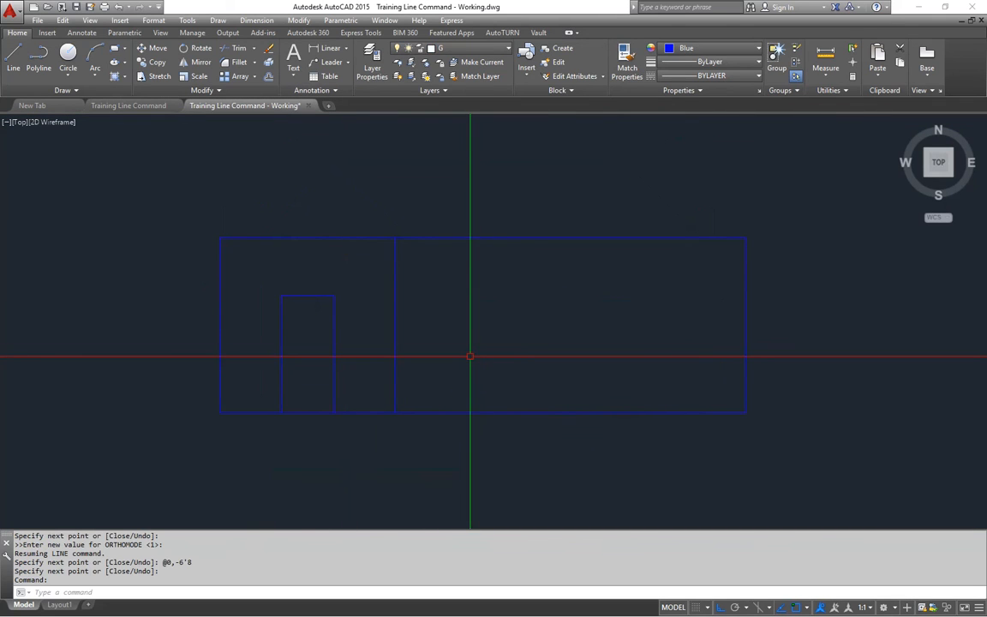
{"action": "type", "text": "l"}
{"action": "key", "text": "Return"}
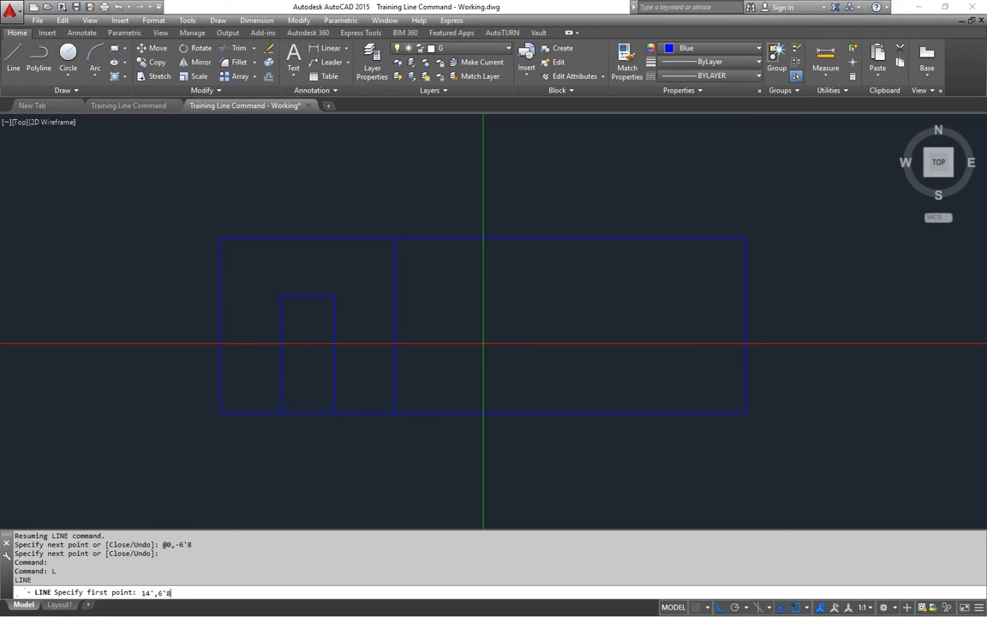
{"action": "key", "text": "Return"}
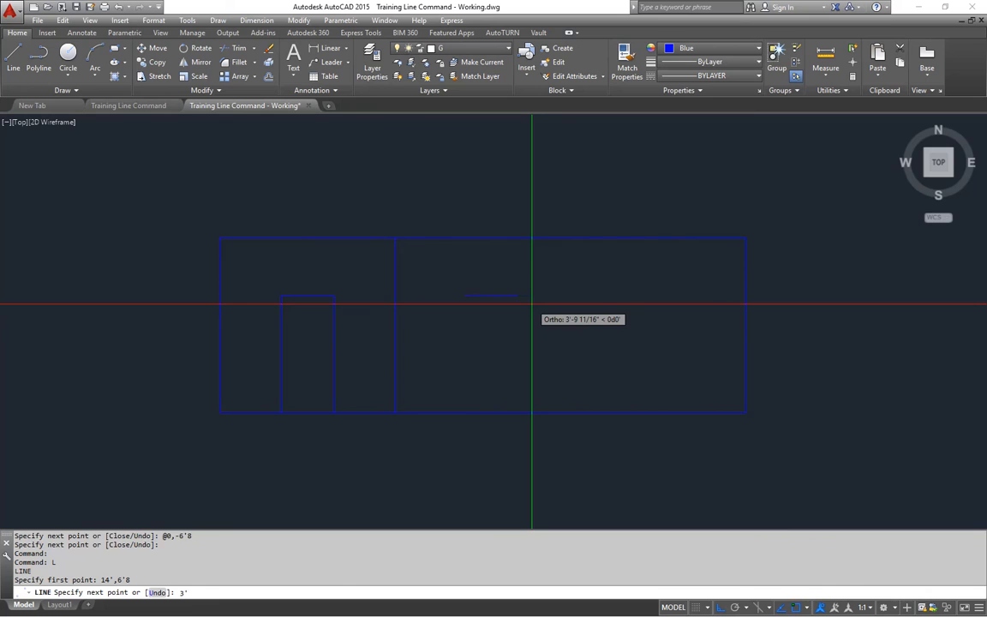
{"action": "key", "text": "Return"}
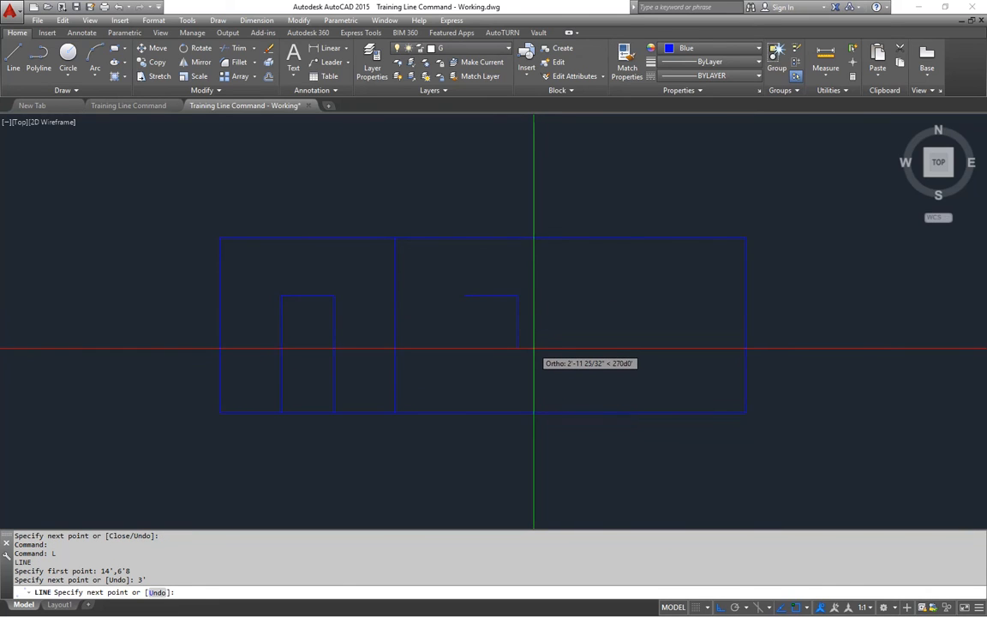
Draw the first window's right side 4' down and bottom edge 3' to the left, and close the outline.
{"action": "type", "text": "4'"}
{"action": "key", "text": "Return"}
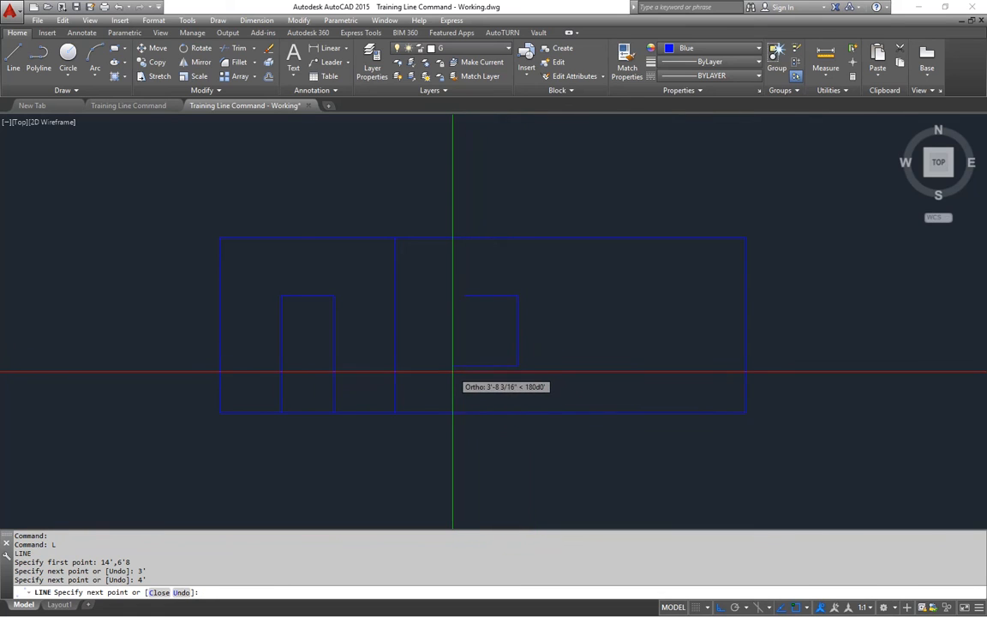
{"action": "type", "text": "3'"}
{"action": "key", "text": "Return"}
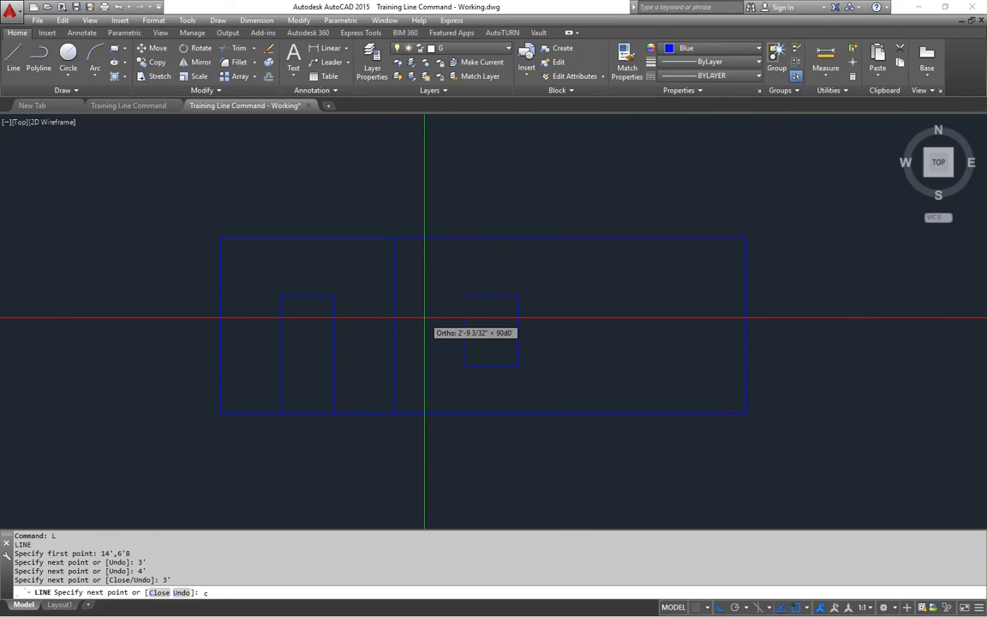
{"action": "type", "text": "c"}
{"action": "key", "text": "Return"}
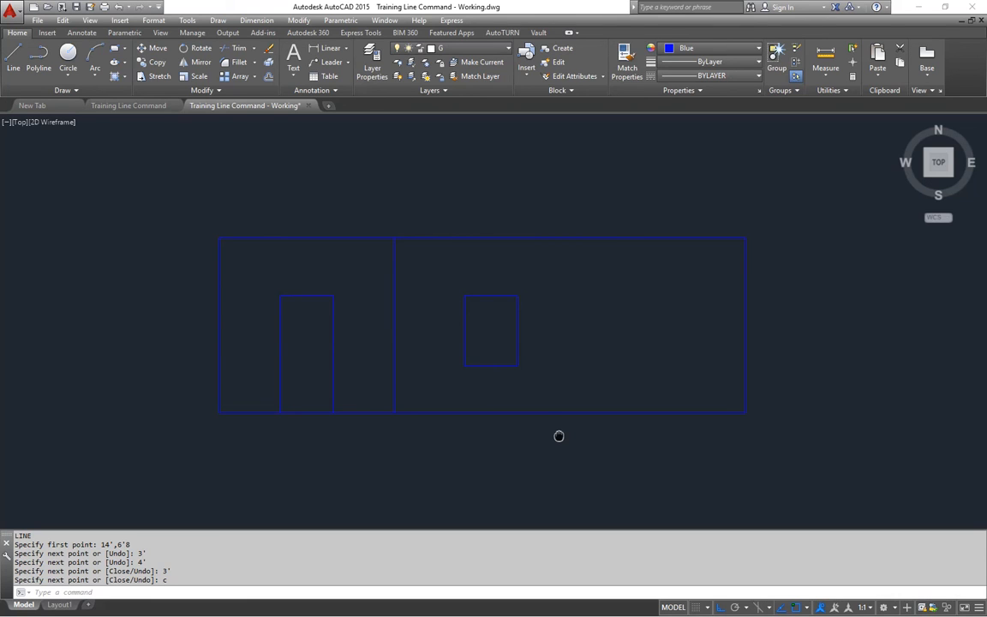
{"action": "key", "text": "Escape"}
Check the second window's position in the Training Line Command drawing, and in the working drawing draw its top edge 36" rightward from 23',6'8.
{"action": "left_click", "coordinate": [128, 105]}
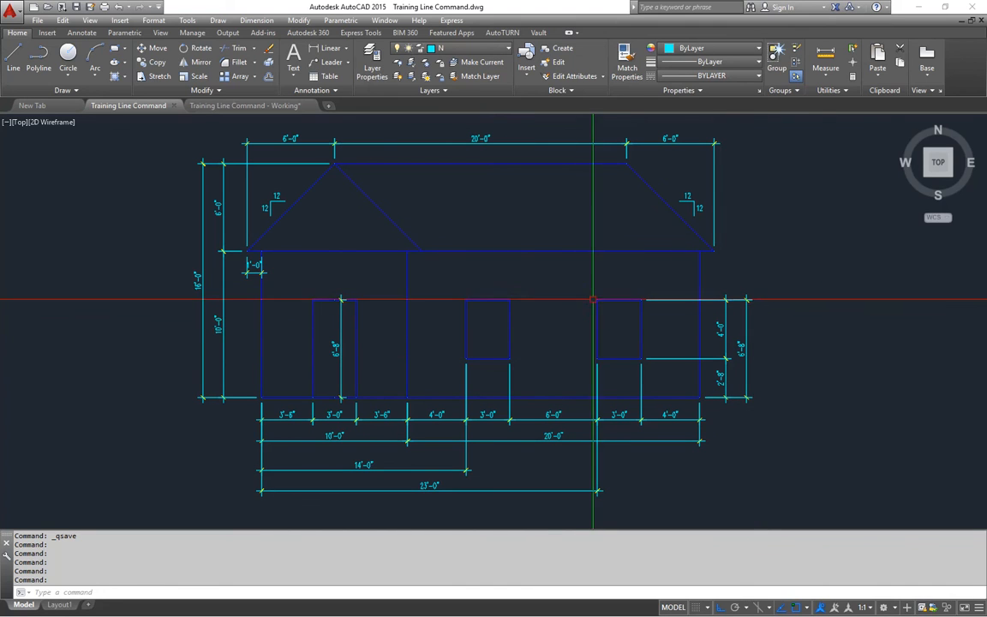
{"action": "left_click", "coordinate": [245, 105]}
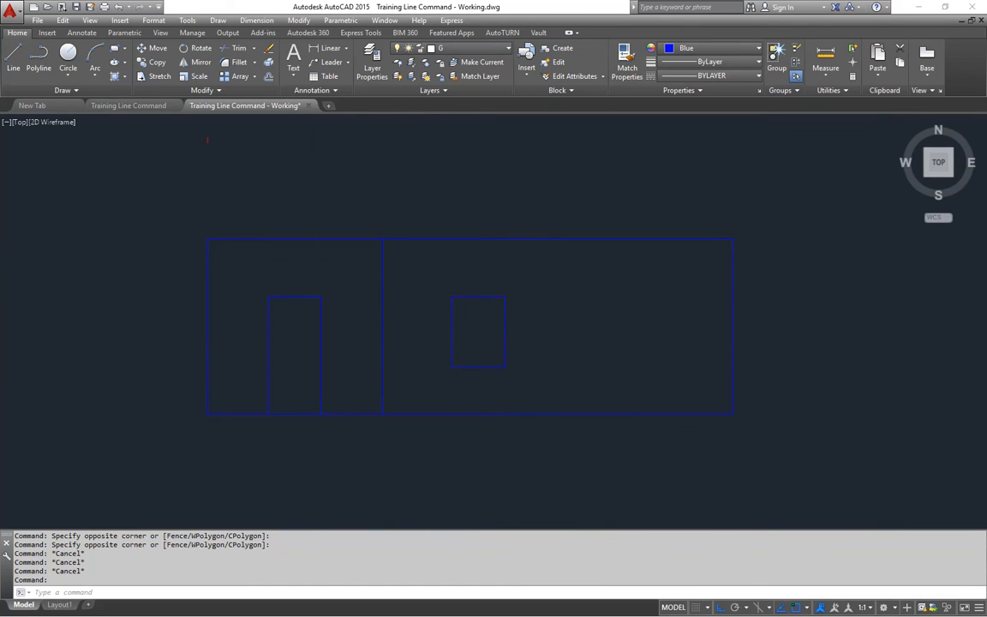
{"action": "left_click", "coordinate": [147, 106]}
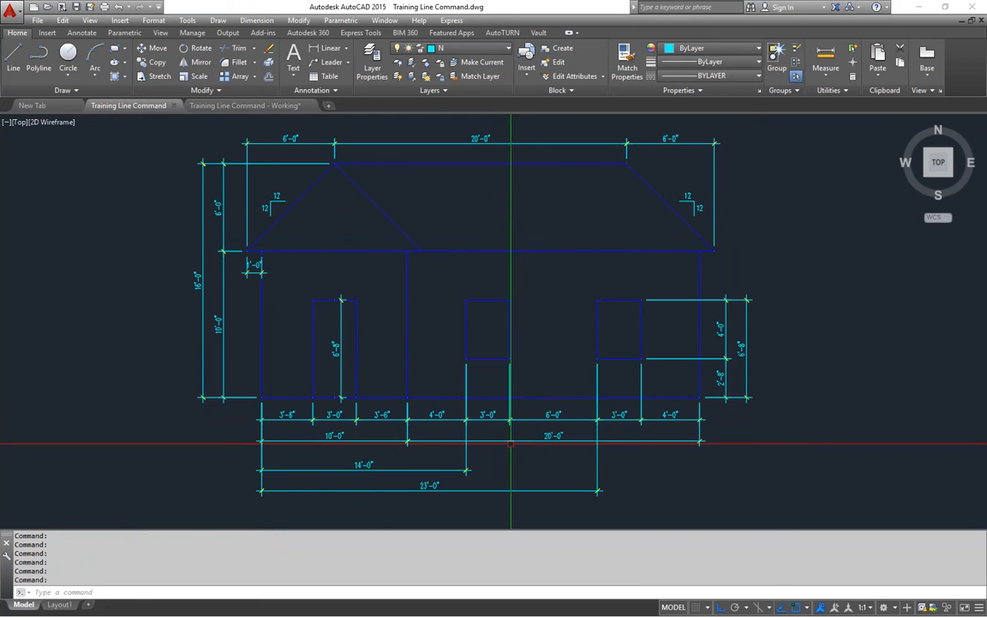
{"action": "left_click", "coordinate": [265, 105]}
{"action": "type", "text": "l"}
{"action": "key", "text": "Return"}
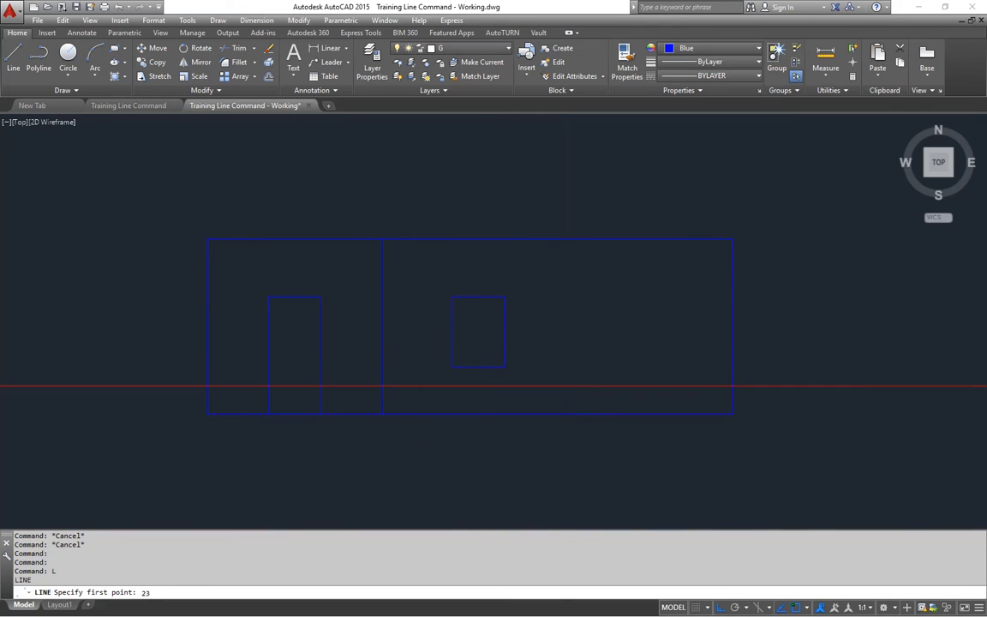
{"action": "type", "text": "23',6'8"}
{"action": "key", "text": "Return"}
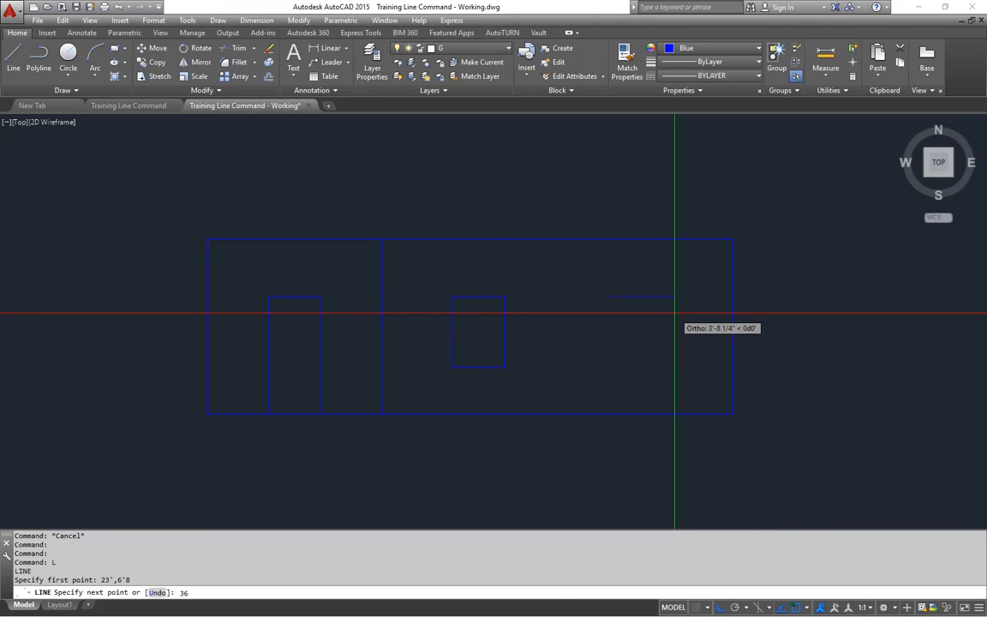
{"action": "key", "text": "Return"}
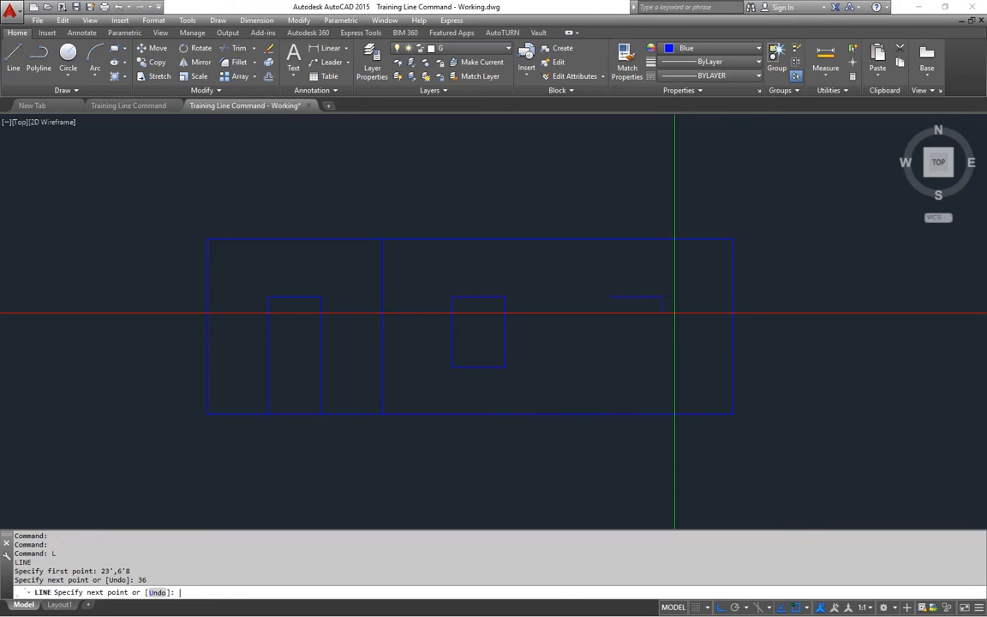
Draw the second window's right side 4' down and bottom edge 36" to the left, and close the outline.
{"action": "type", "text": "4'"}
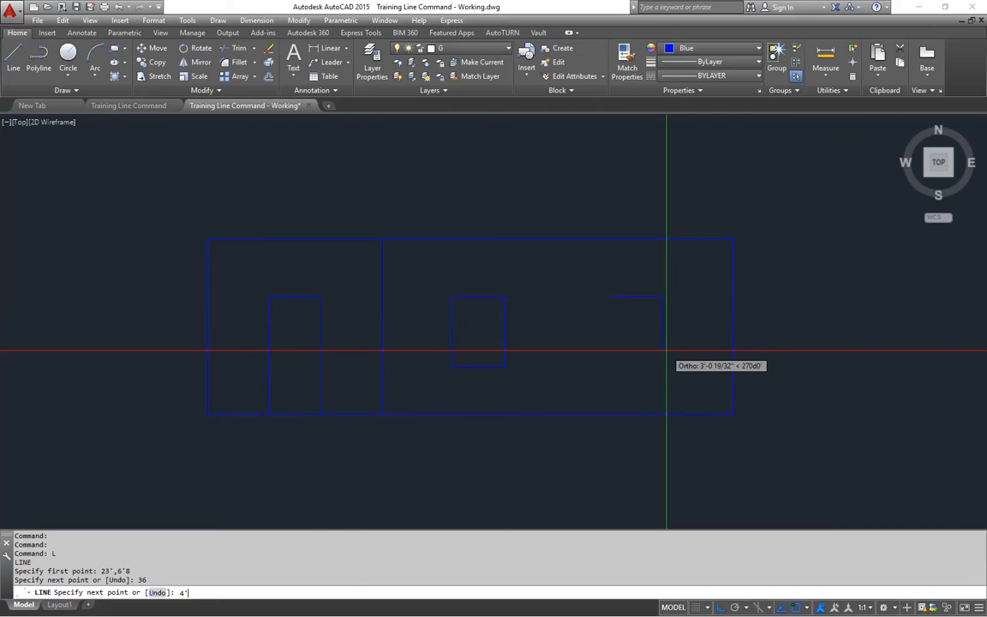
{"action": "key", "text": "Return"}
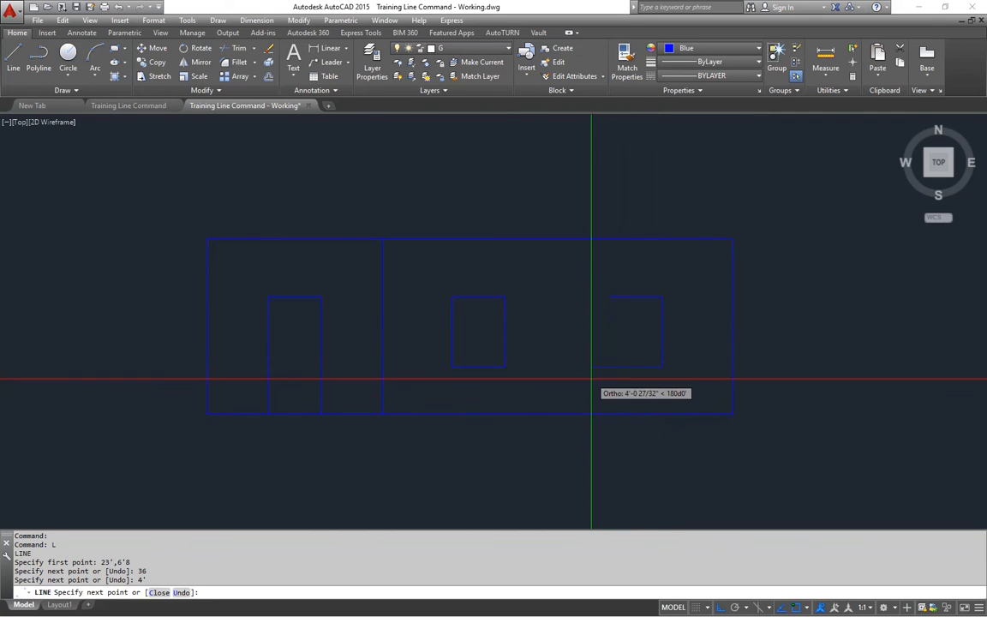
{"action": "type", "text": "36"}
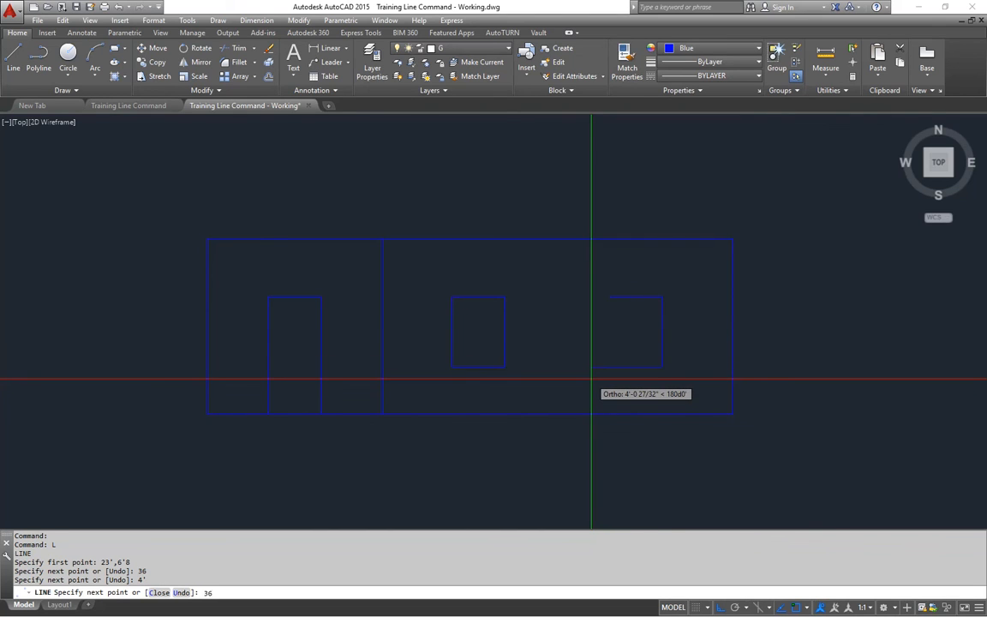
{"action": "key", "text": "Return"}
{"action": "type", "text": "c"}
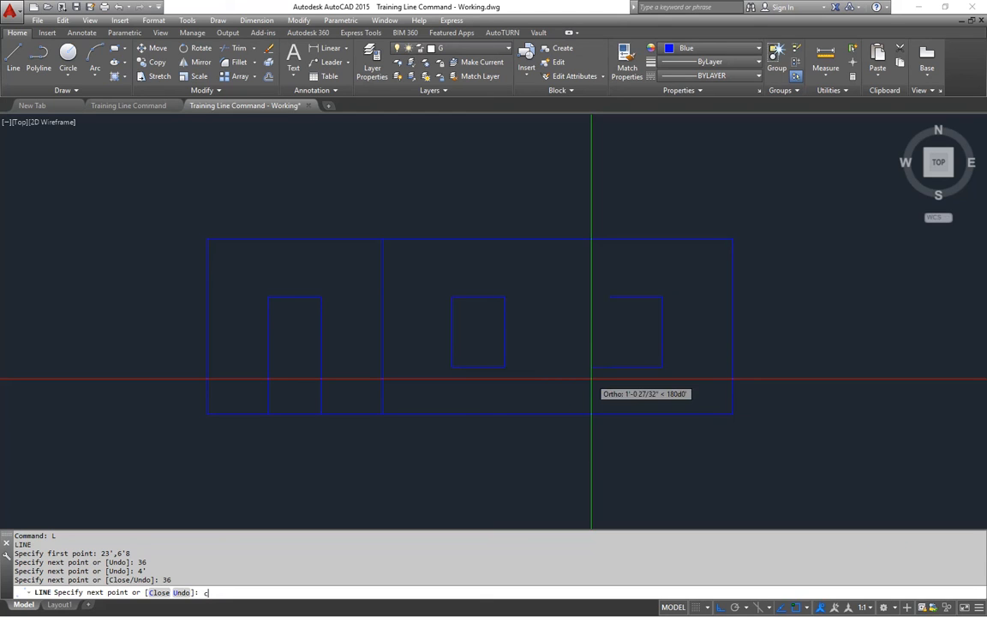
{"action": "key", "text": "Return"}
{"action": "middle_click_drag", "start_coordinate": [563, 312], "coordinate": [561, 323]}
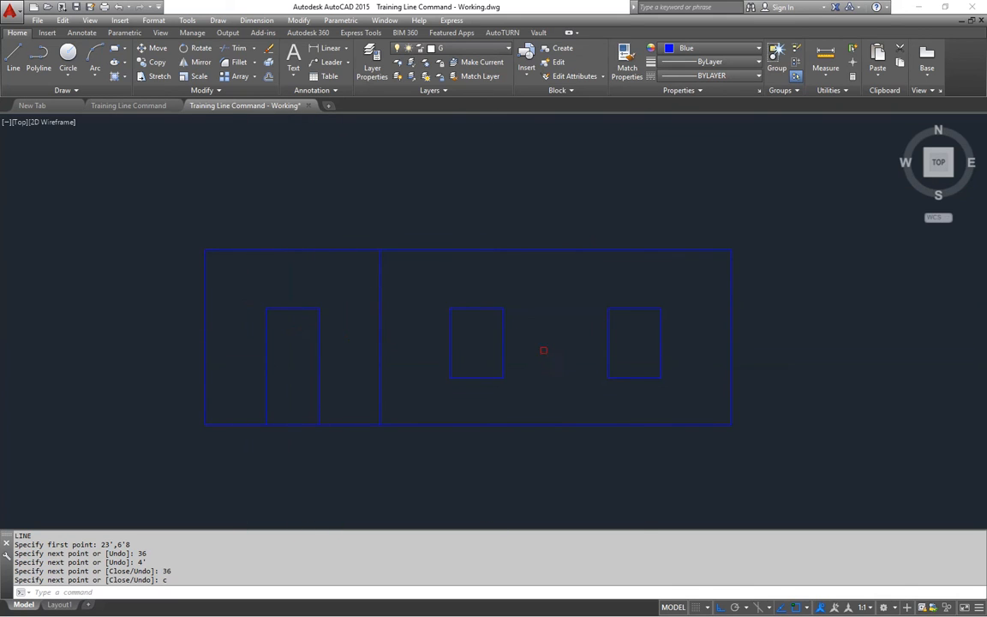
Check the roof dimensions in the Training Line Command drawing, and in the working drawing draw a 12" eave line leftward from the upper-left wall corner.
{"action": "left_click", "coordinate": [128, 106]}
{"action": "middle_click_drag", "start_coordinate": [368, 292], "coordinate": [361, 308]}
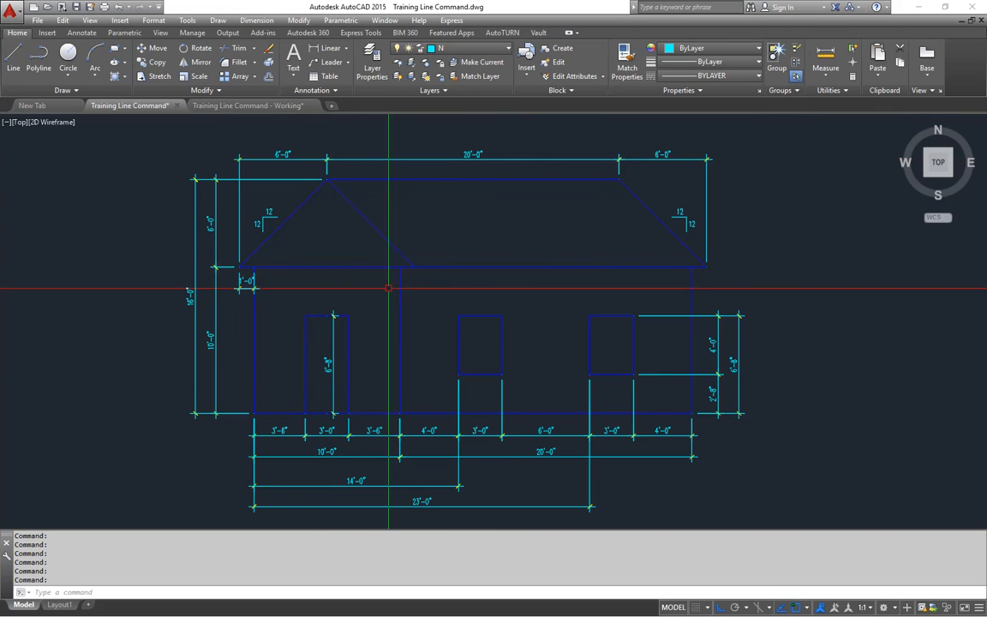
{"action": "left_click", "coordinate": [285, 106]}
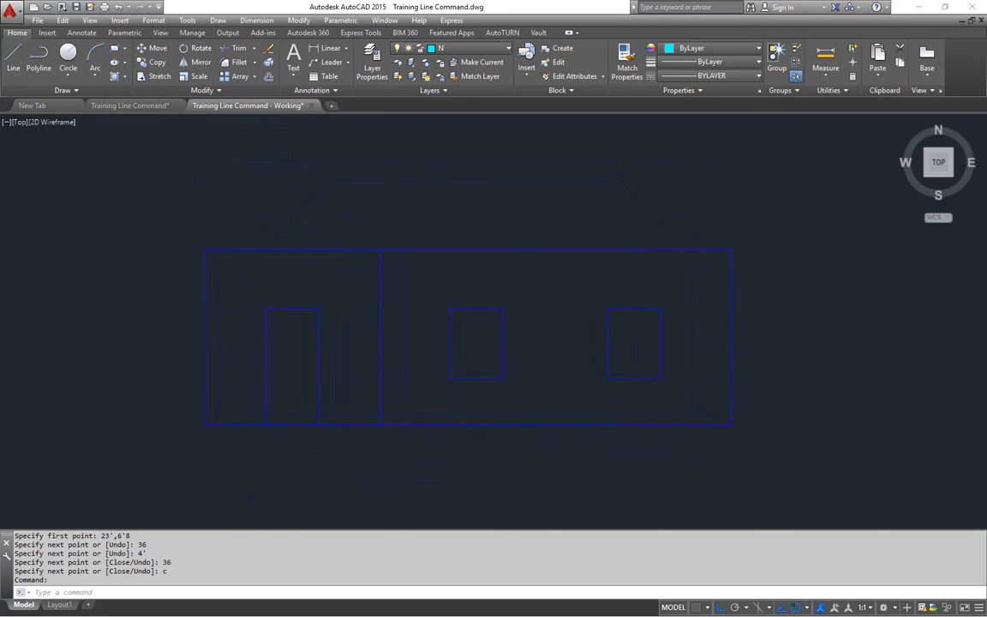
{"action": "middle_click_drag", "start_coordinate": [244, 276], "coordinate": [288, 301]}
{"action": "type", "text": "L"}
{"action": "key", "text": "Return"}
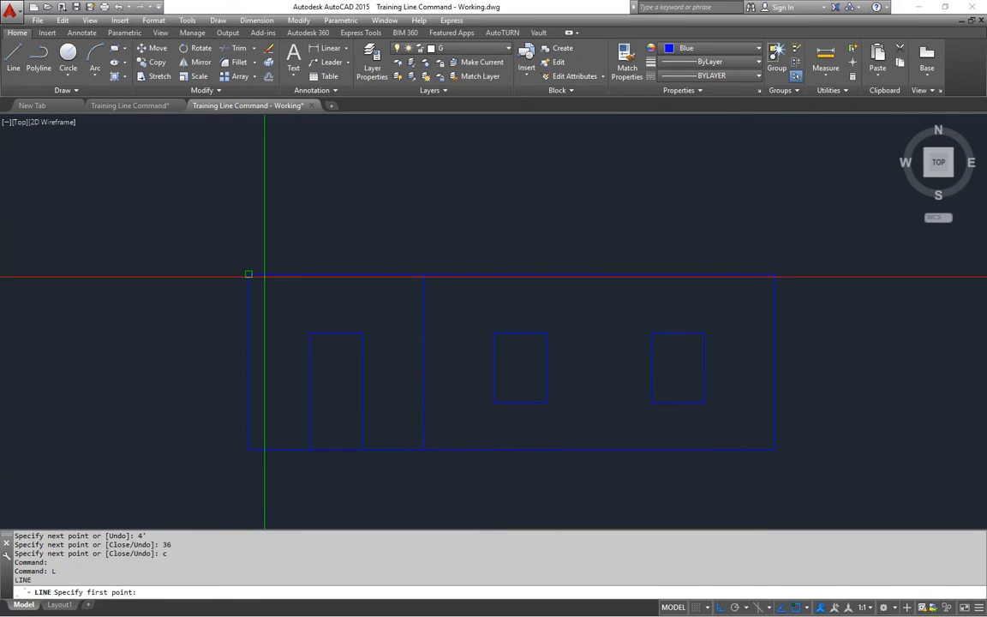
{"action": "left_click", "coordinate": [263, 275]}
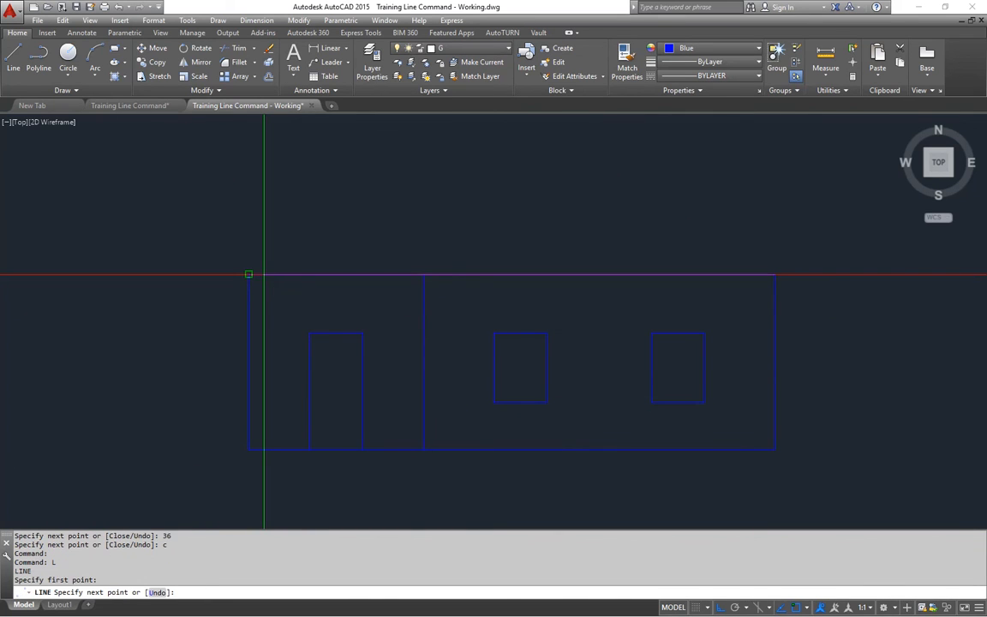
{"action": "type", "text": "12"}
{"action": "key", "text": "Return"}
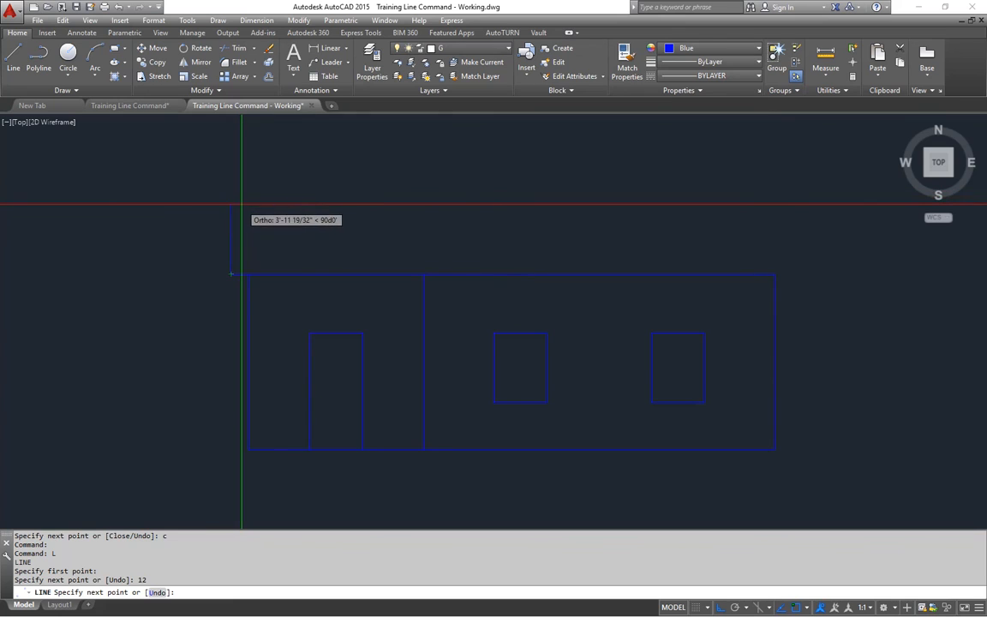
Draw the gable's rising slope with the relative coordinate @6',6' and its falling slope with @6',-6', and end the Line command.
{"action": "key", "text": "F8"}
{"action": "type", "text": "@6'"}
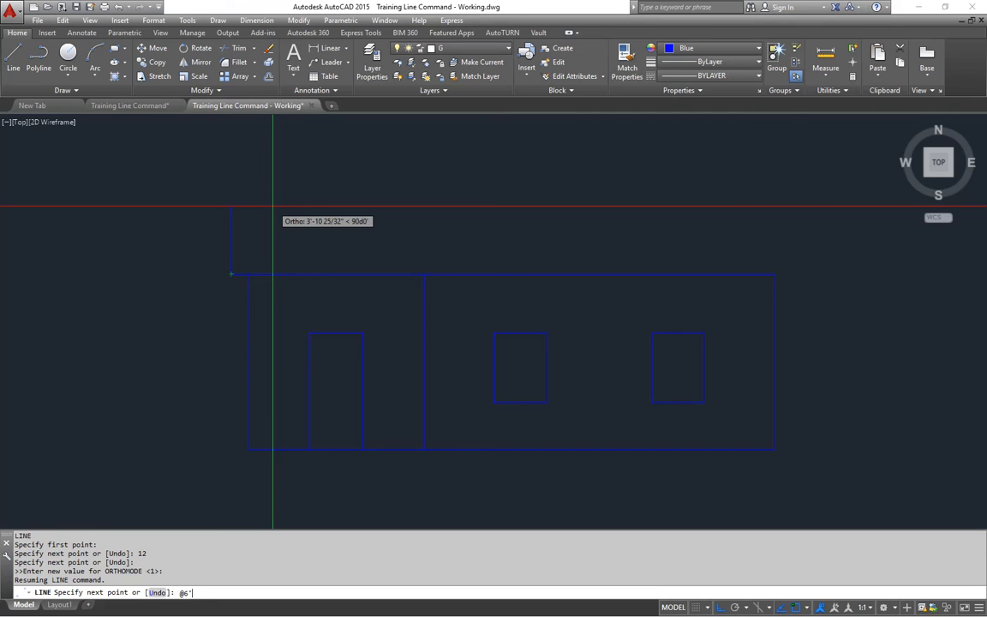
{"action": "type", "text": ",6'"}
{"action": "key", "text": "Return"}
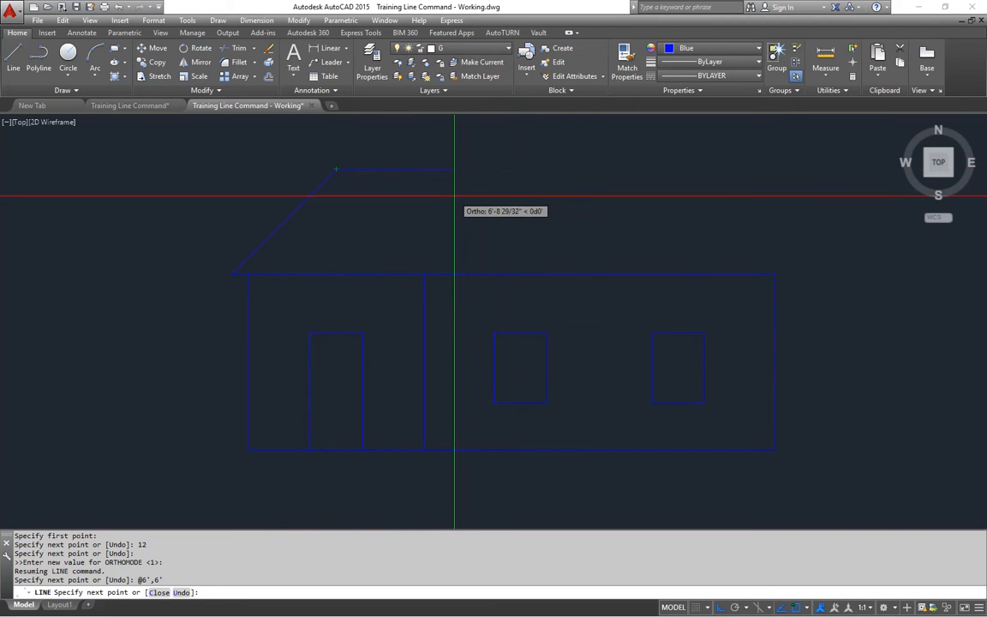
{"action": "key", "text": "F8"}
{"action": "type", "text": "@6'"}
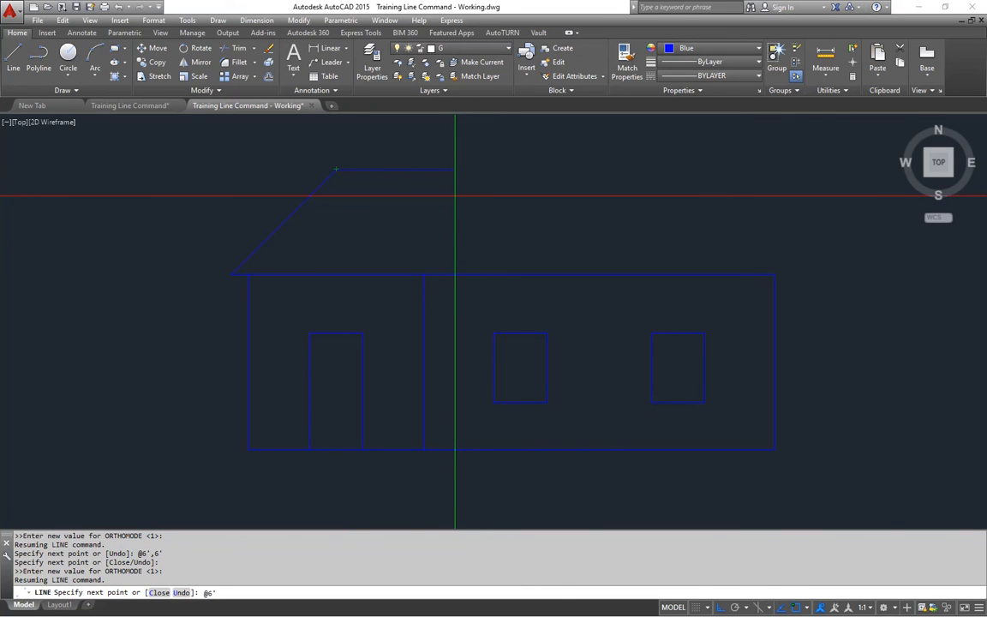
{"action": "type", "text": ",-6'"}
{"action": "key", "text": "Return"}
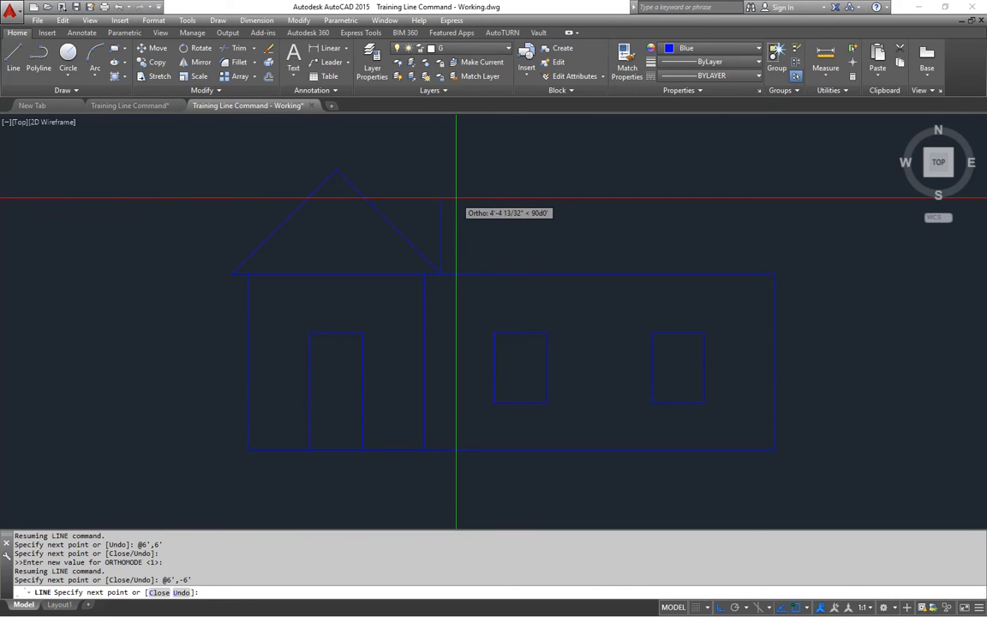
{"action": "key", "text": "Return"}
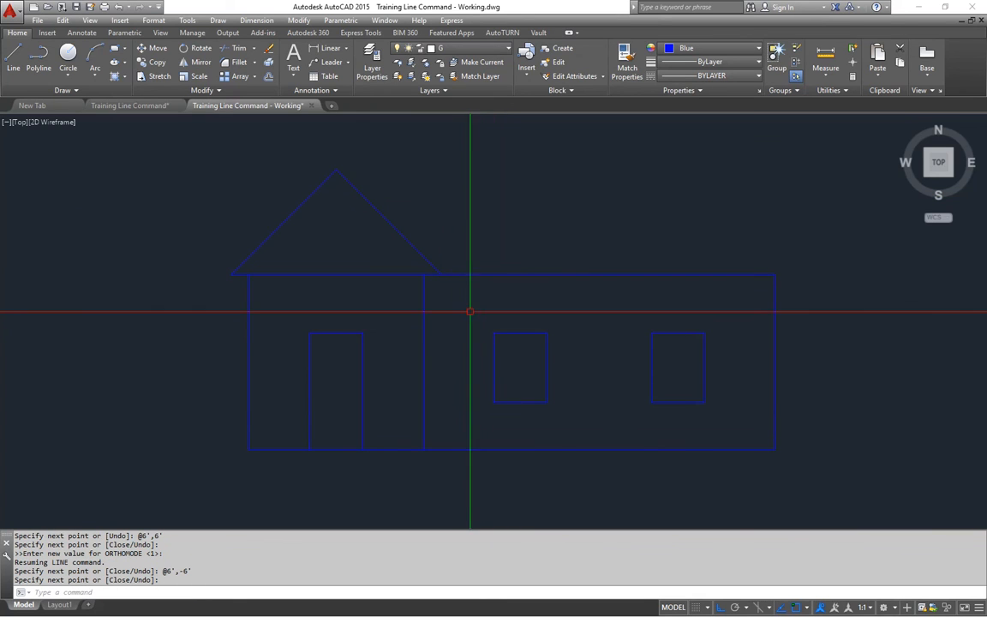
{"action": "middle_click_drag", "start_coordinate": [490, 306], "coordinate": [441, 314]}
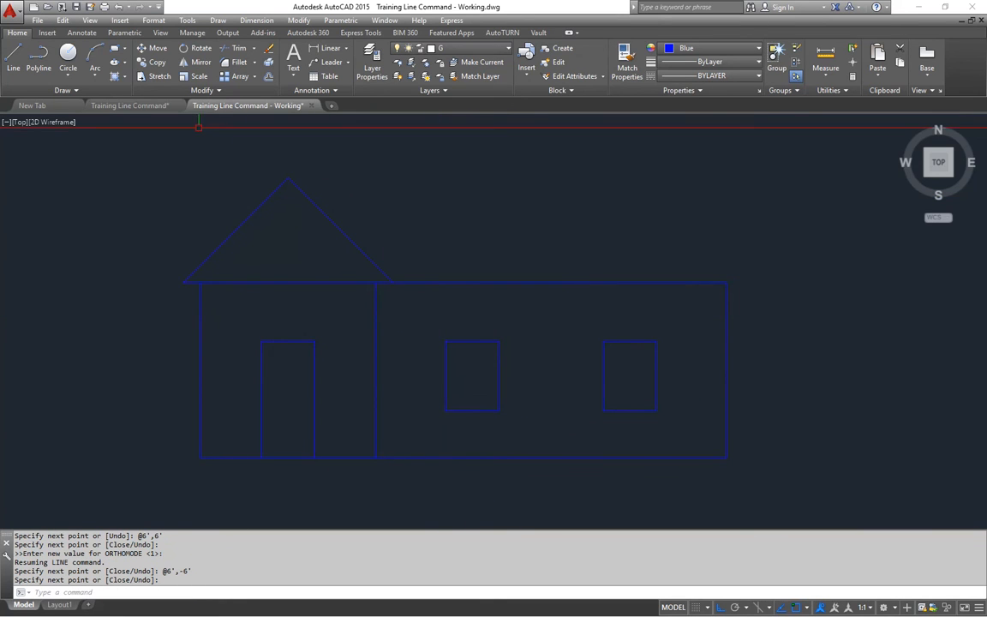
Check the right roof end in the Training Line Command drawing, and in the working drawing draw a 12" eave line rightward from the upper-right wall corner.
{"action": "left_click", "coordinate": [159, 106]}
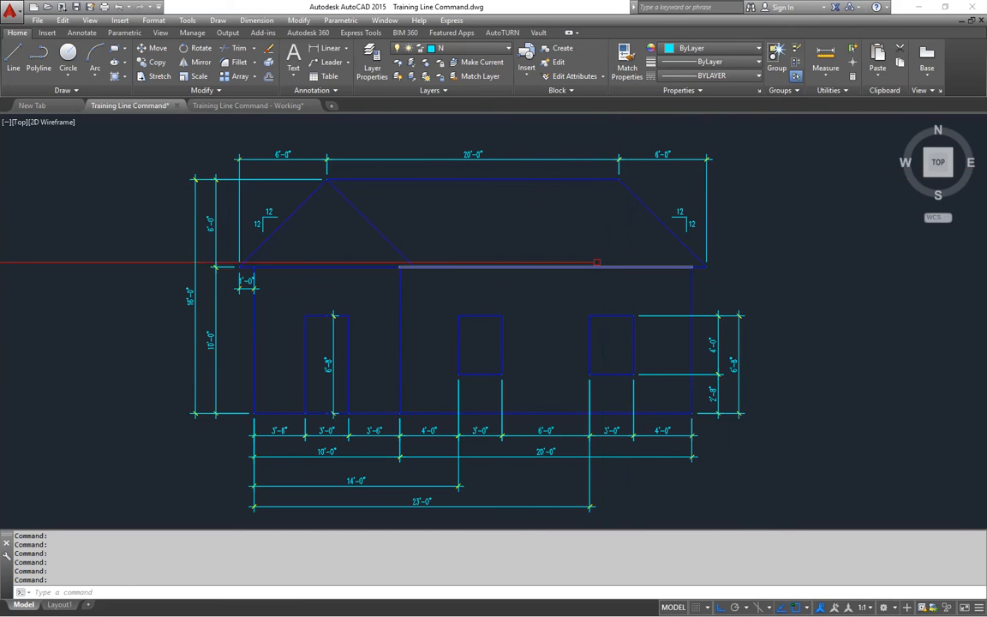
{"action": "left_click", "coordinate": [240, 105]}
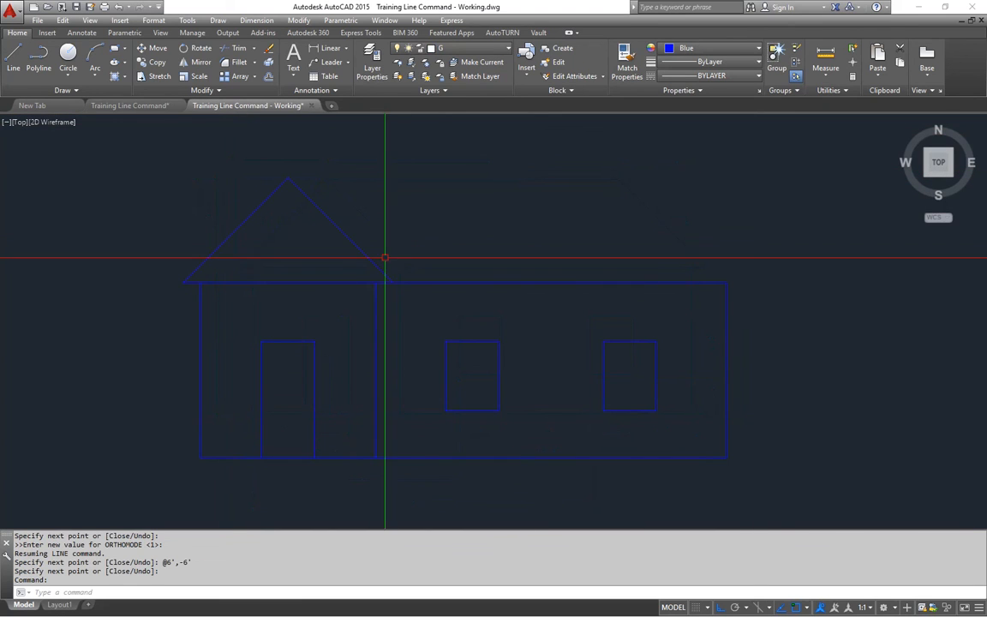
{"action": "type", "text": "l"}
{"action": "key", "text": "Return"}
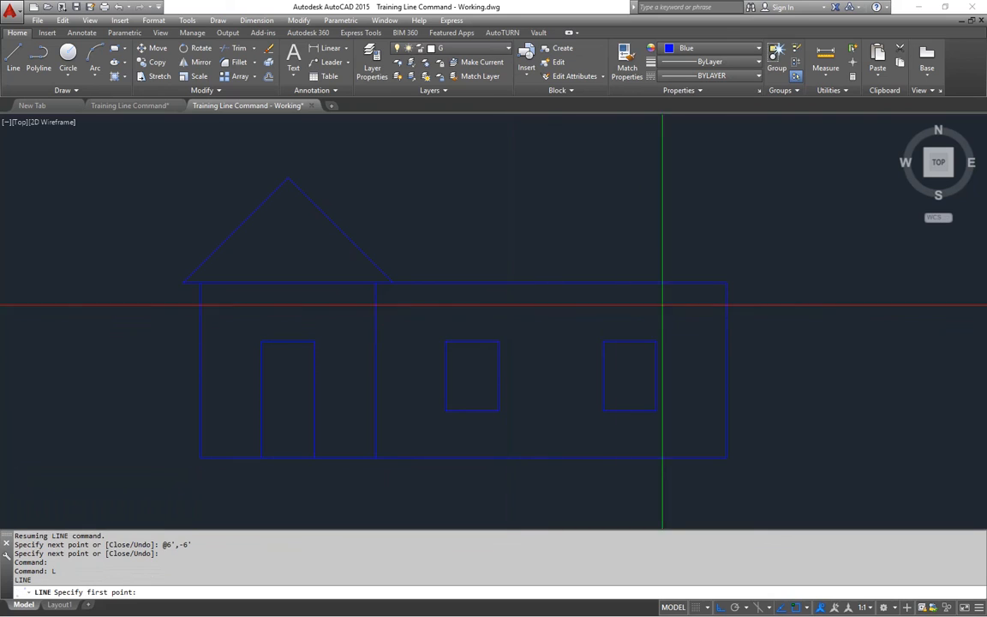
{"action": "left_click", "coordinate": [726, 283]}
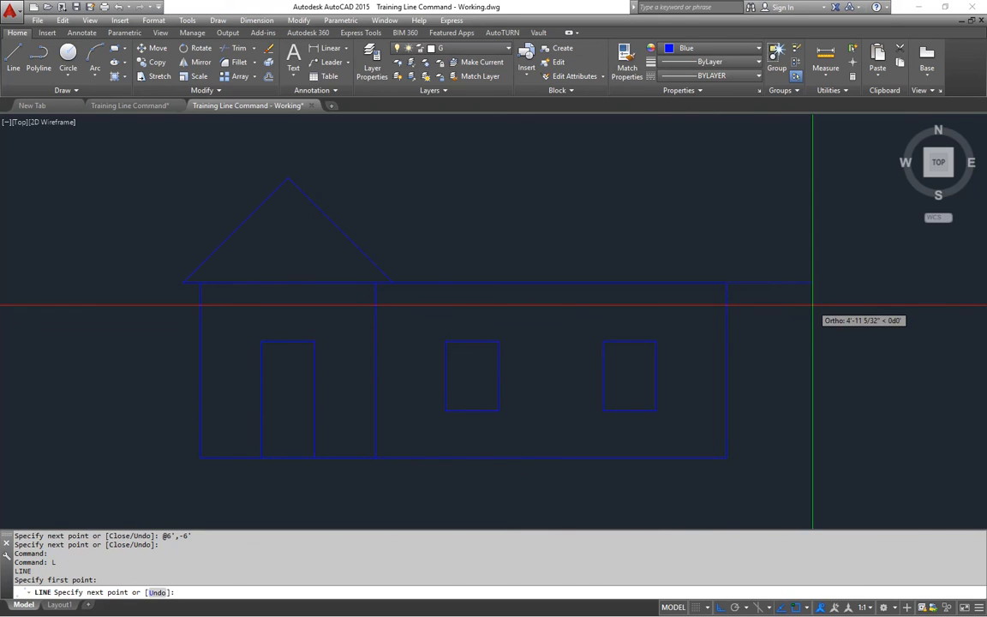
{"action": "type", "text": "12"}
{"action": "key", "text": "Return"}
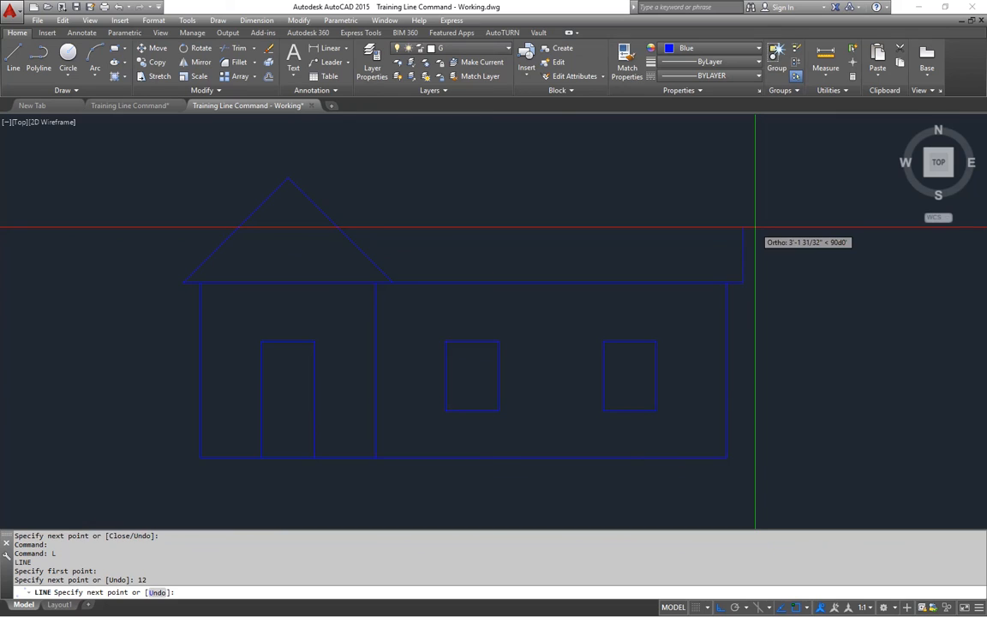
Draw the right roof slope with the relative coordinate @-6',6' and the ridge leftward to the gable peak, and end the Line command.
{"action": "type", "text": "@"}
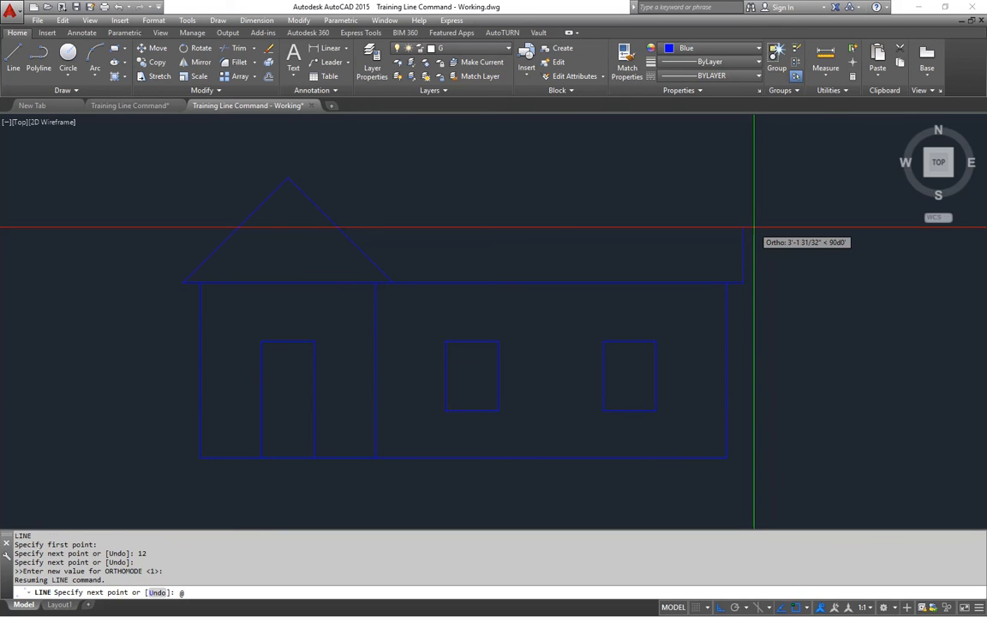
{"action": "type", "text": "-6',6"}
{"action": "key", "text": "Return"}
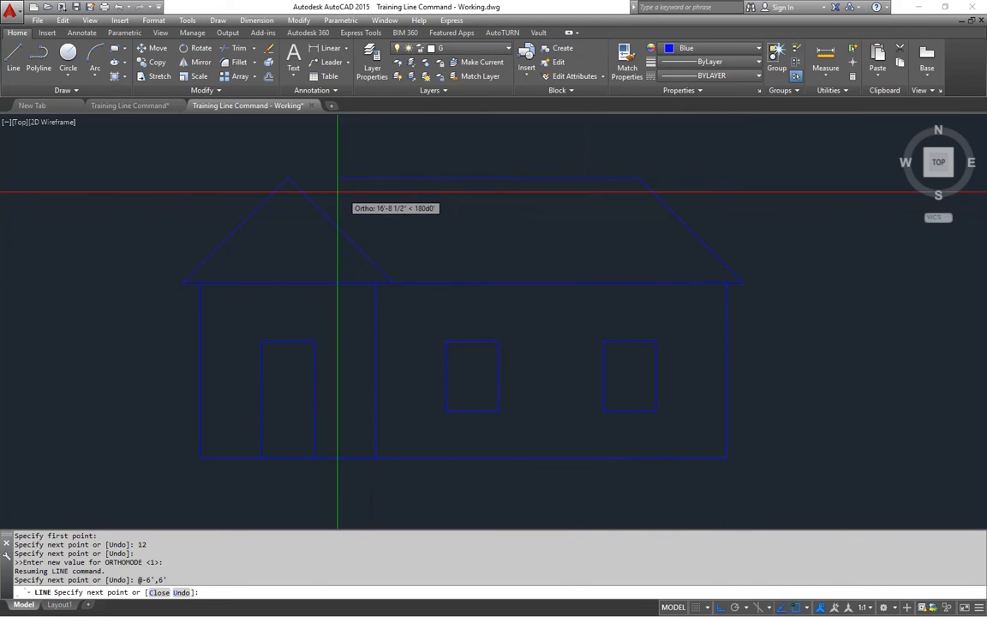
{"action": "left_click", "coordinate": [299, 187]}
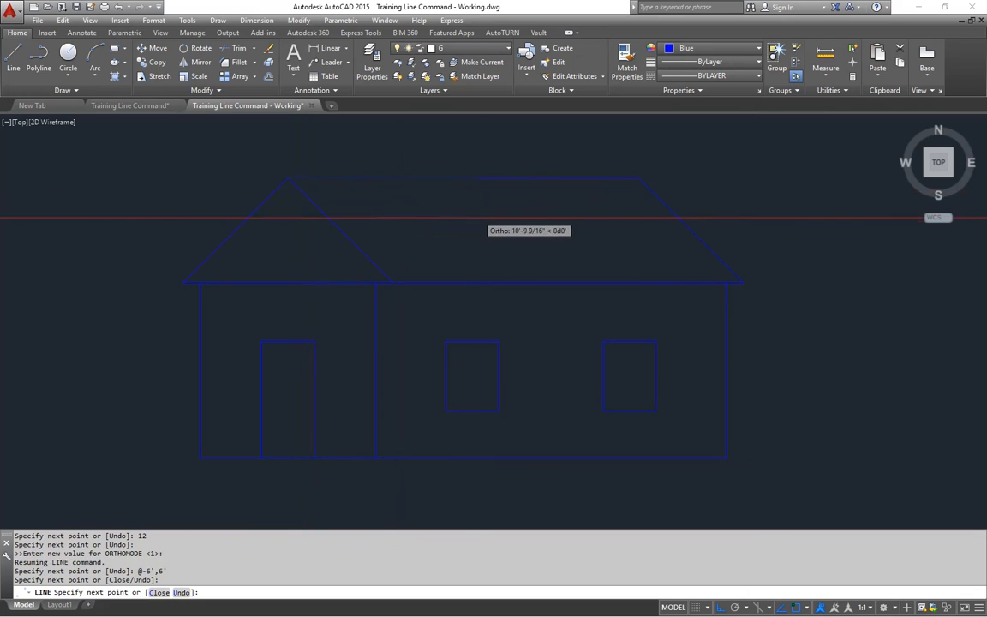
{"action": "key", "text": "Return"}
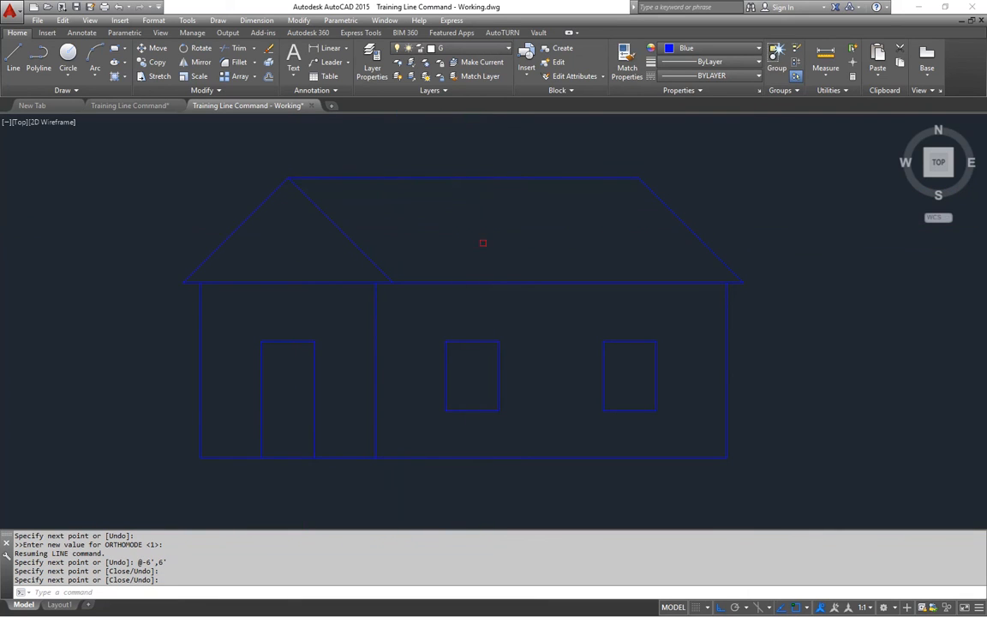
Compare the completed house elevation with the dimensioned Training Line Command drawing.
{"action": "middle_click_drag", "start_coordinate": [488, 237], "coordinate": [493, 240]}
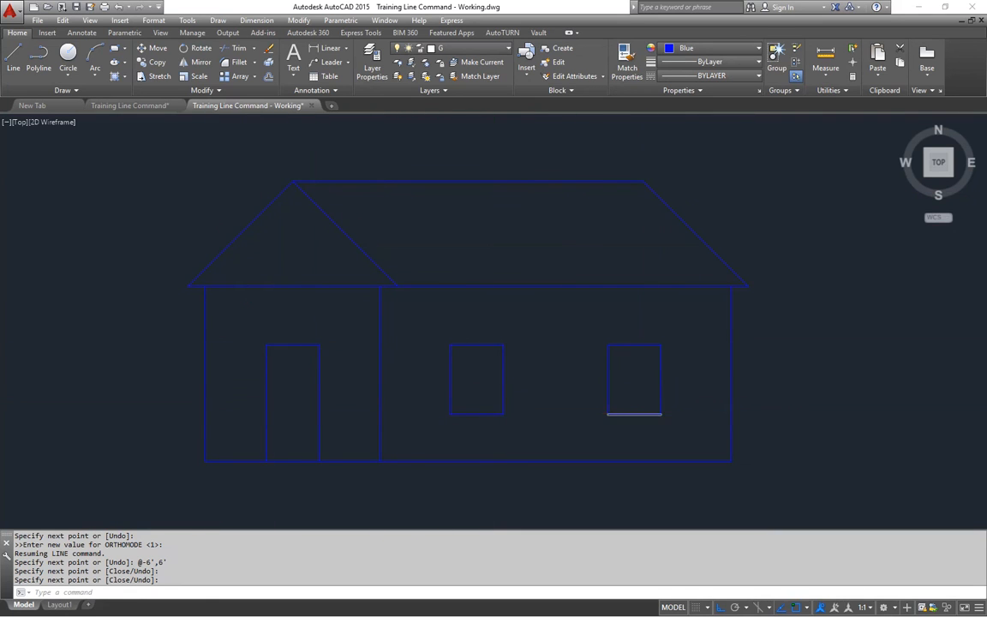
{"action": "middle_click_drag", "start_coordinate": [387, 232], "coordinate": [390, 232]}
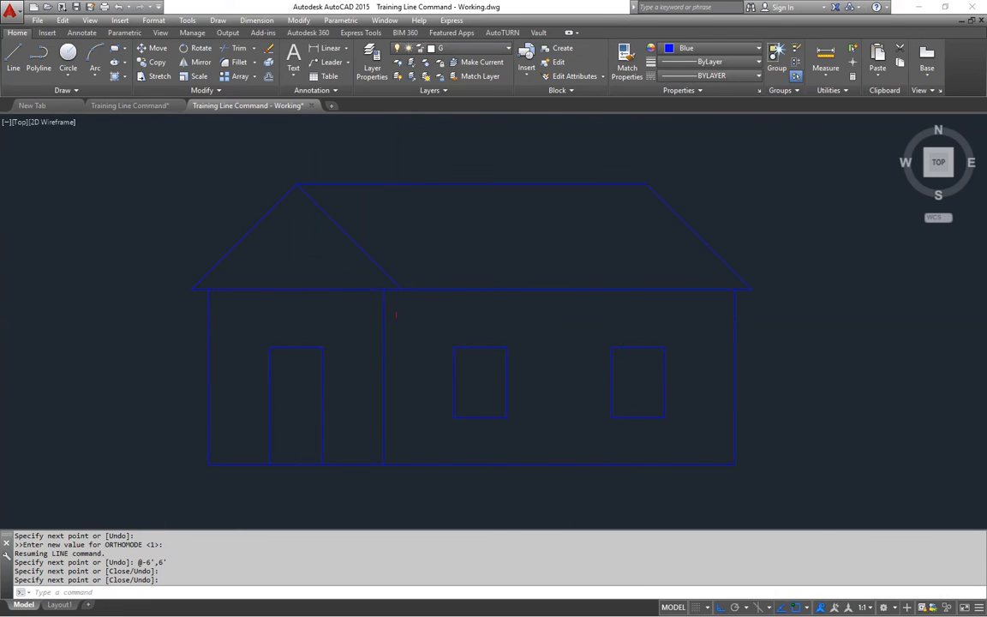
{"action": "middle_click_drag", "start_coordinate": [470, 275], "coordinate": [446, 273]}
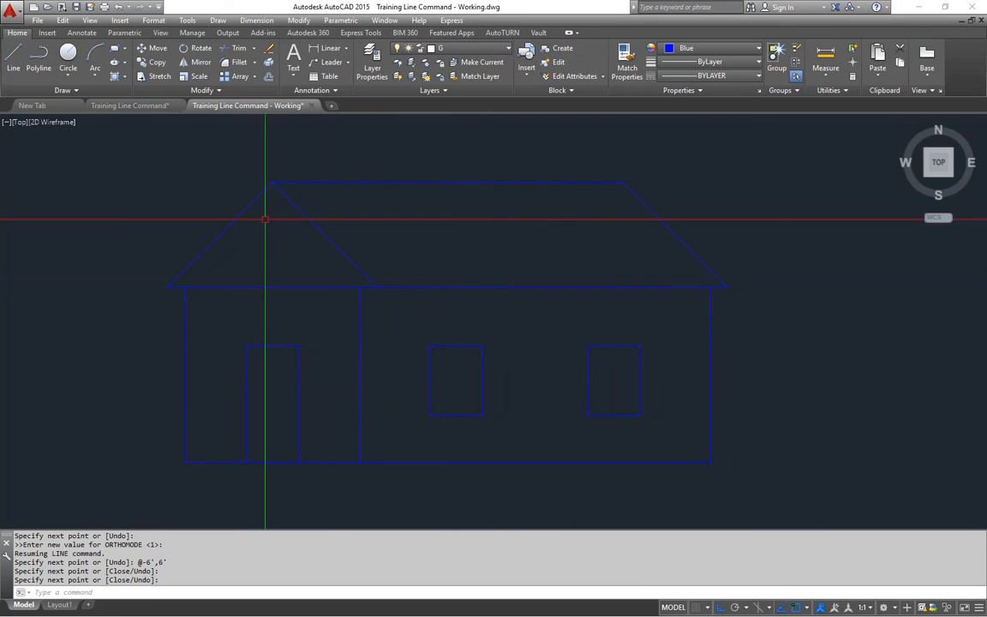
{"action": "left_click", "coordinate": [140, 106]}
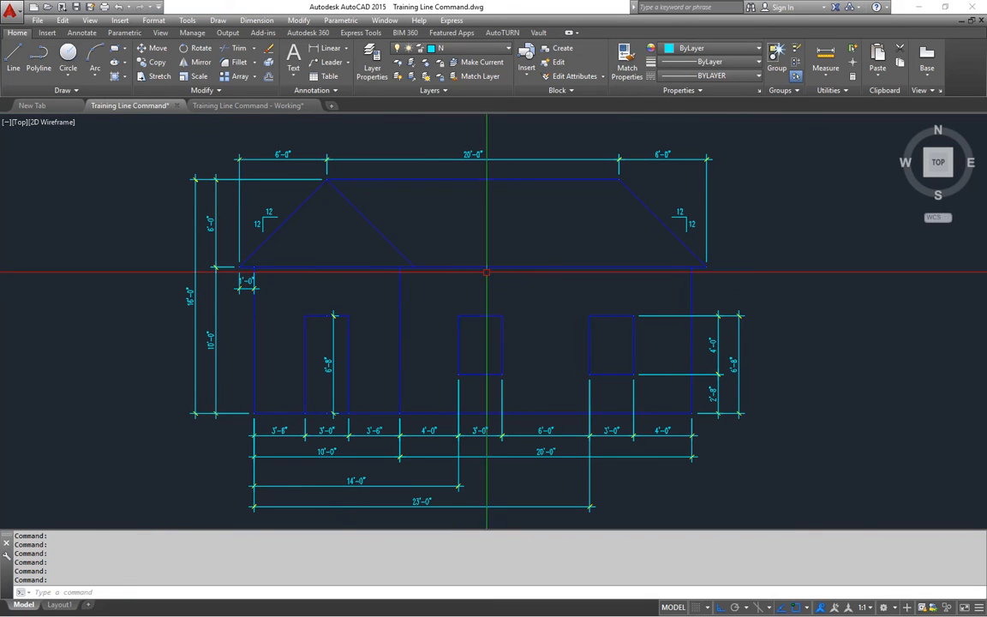